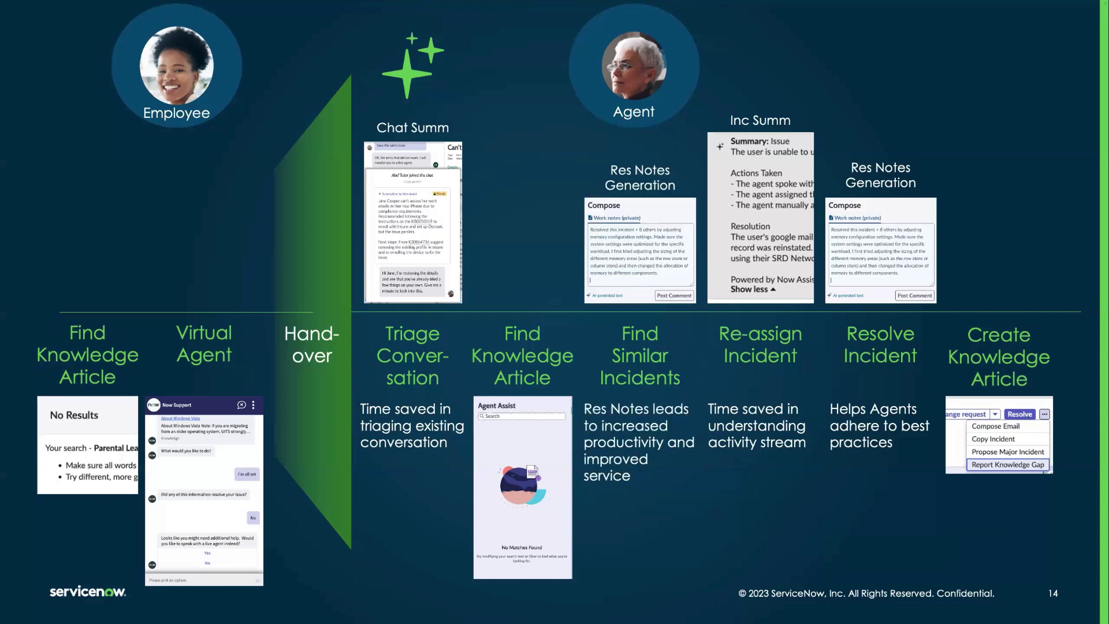
Build in the KB Creation cards under Create Knowledge Article and Find Knowledge Article on slide 14.
{"action": "key", "text": "Right"}
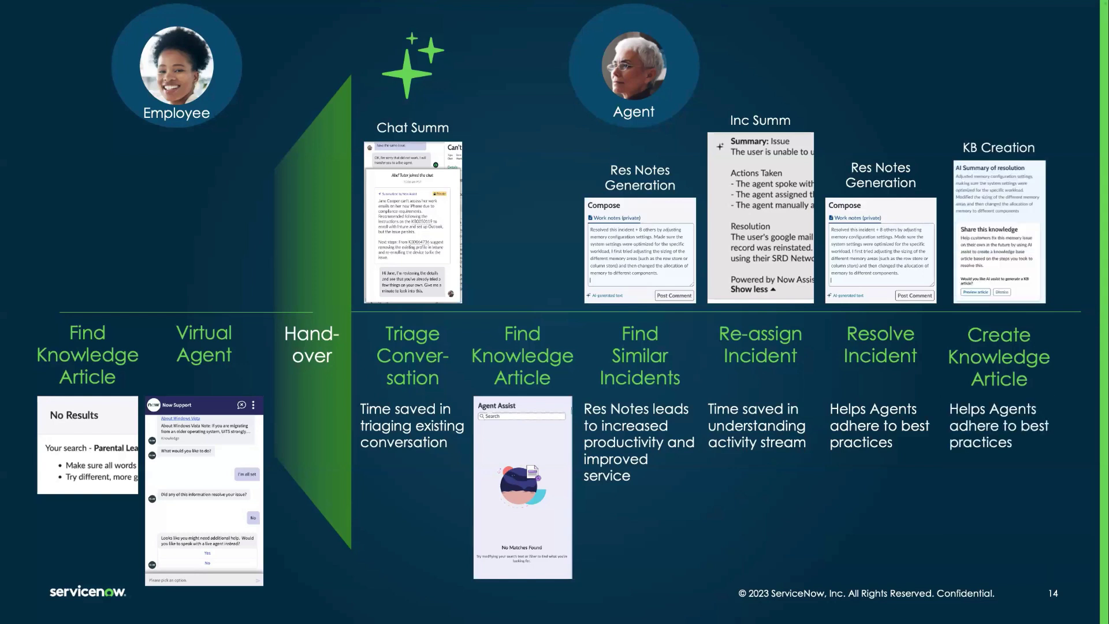
{"action": "key", "text": "Right"}
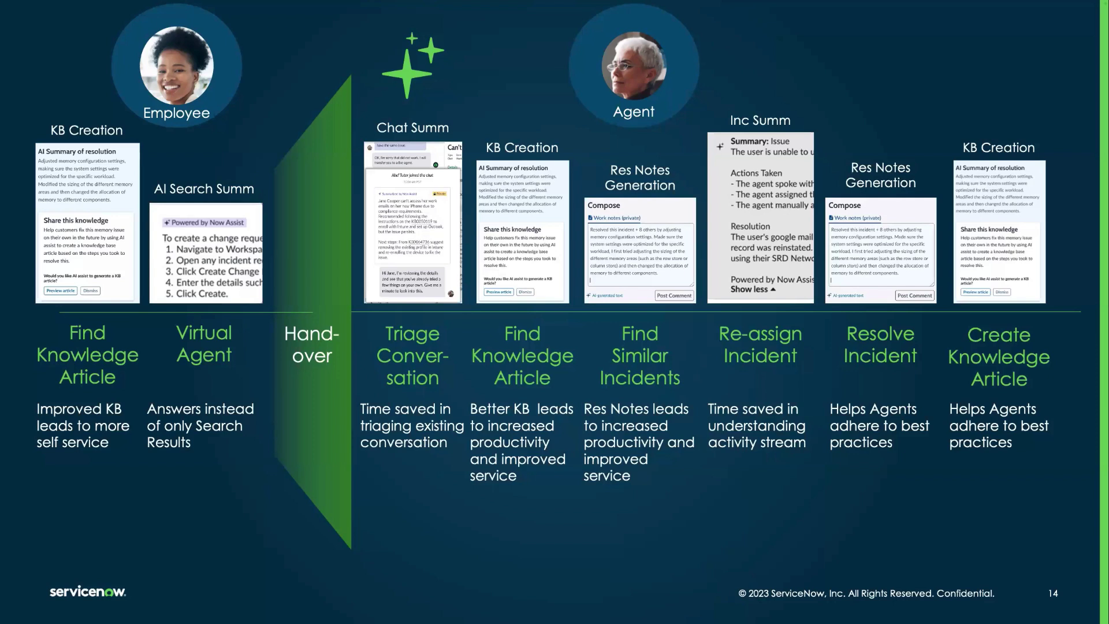
Advance to slide 15 and reveal the outcome brackets through the Agent Productivity grouping.
{"action": "key", "text": "Right"}
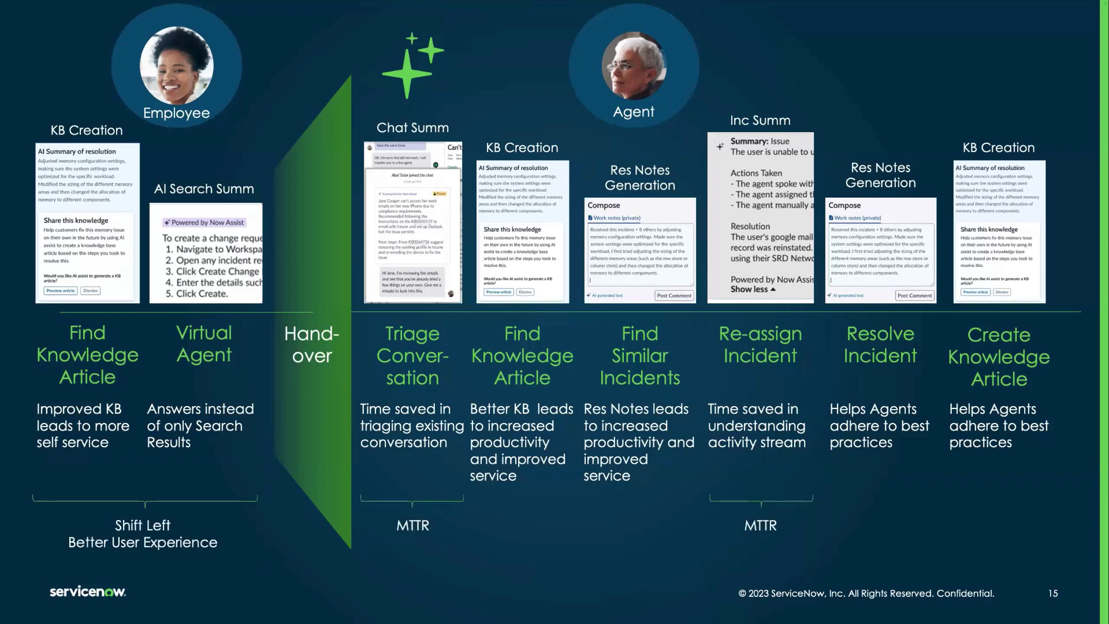
{"action": "key", "text": "Right"}
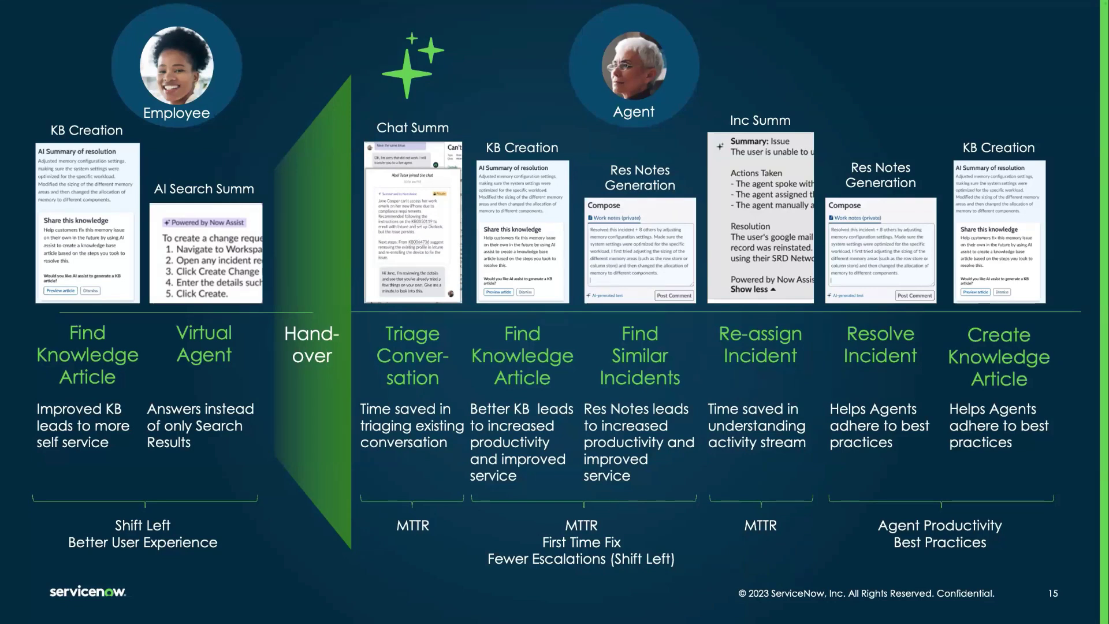
Leave the outcome grouping slide for slide 17, listing three purpose-built AI capabilities.
{"action": "key", "text": "Right"}
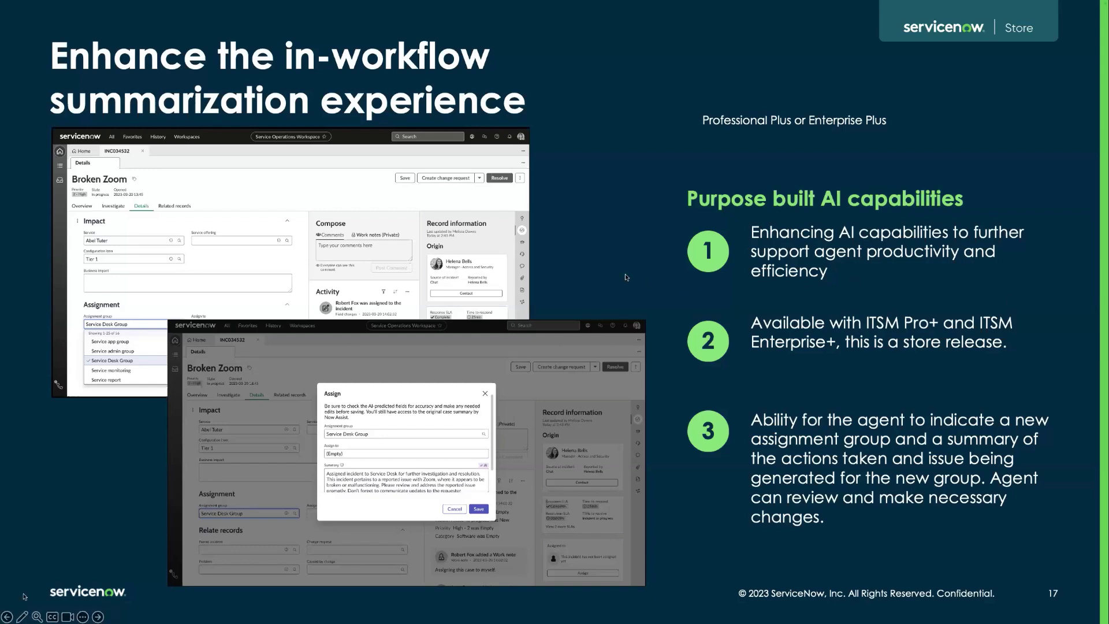
{"action": "key", "text": "Right"}
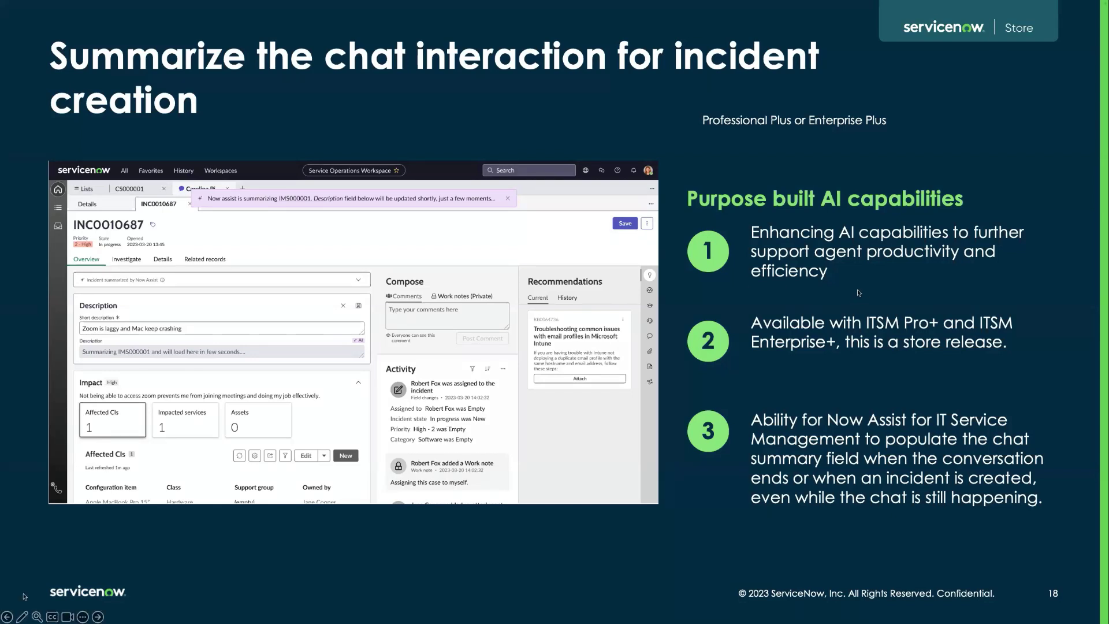
Step back to slide 17, then return to the chat summarization slide 18.
{"action": "key", "text": "Left"}
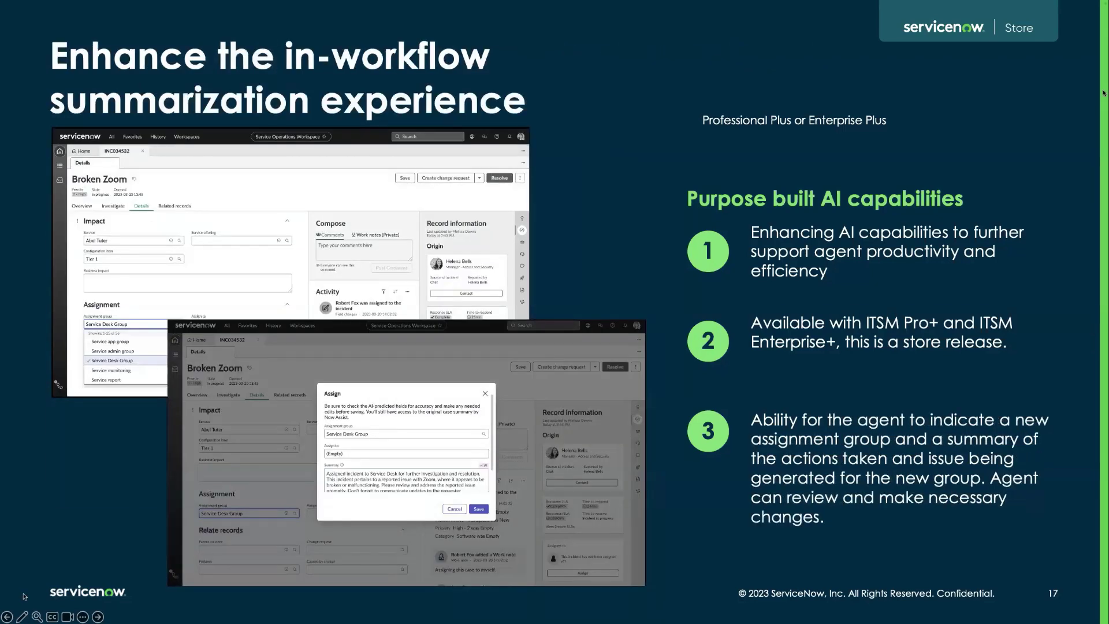
{"action": "key", "text": "Right"}
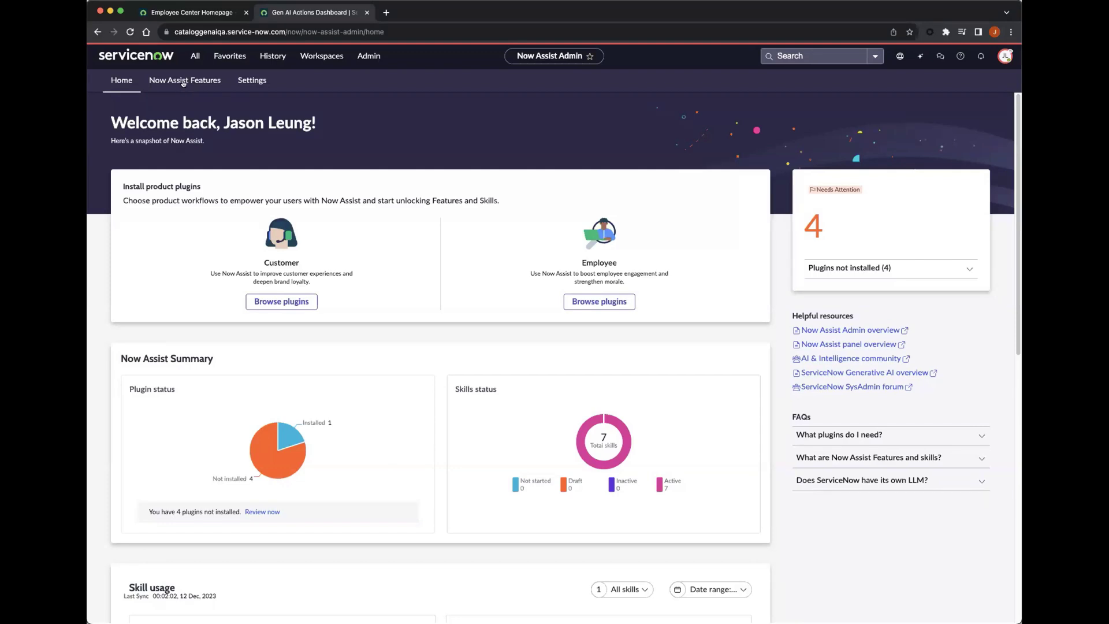
Show the ITSM Technology skills page with Chat, Knowledge Assist and Incident skills active.
{"action": "left_click", "coordinate": [183, 82]}
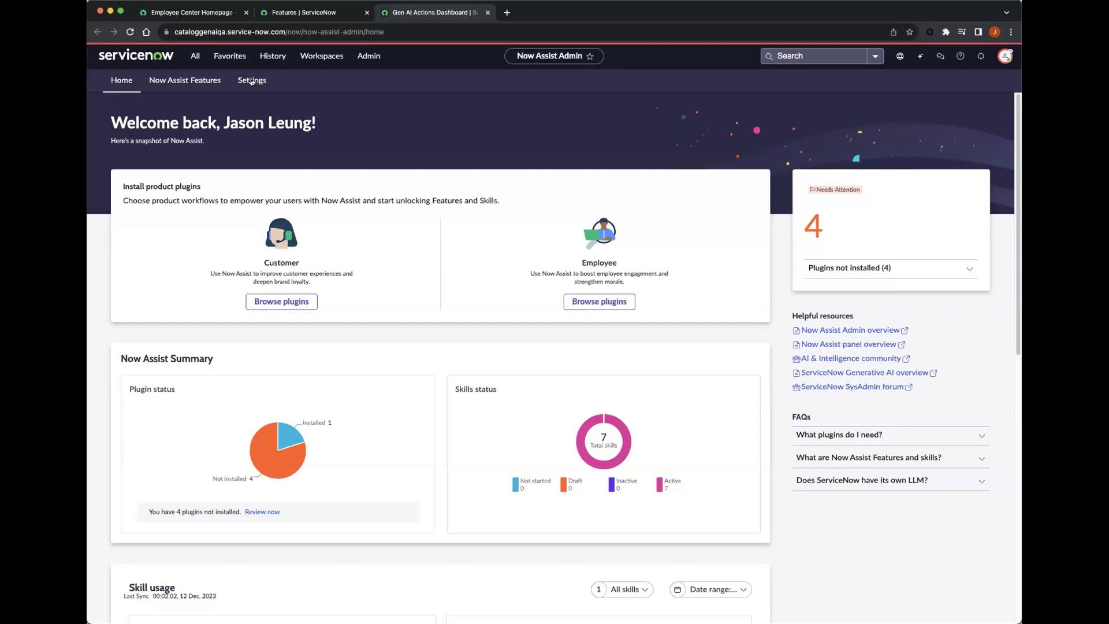
{"action": "left_click", "coordinate": [179, 82]}
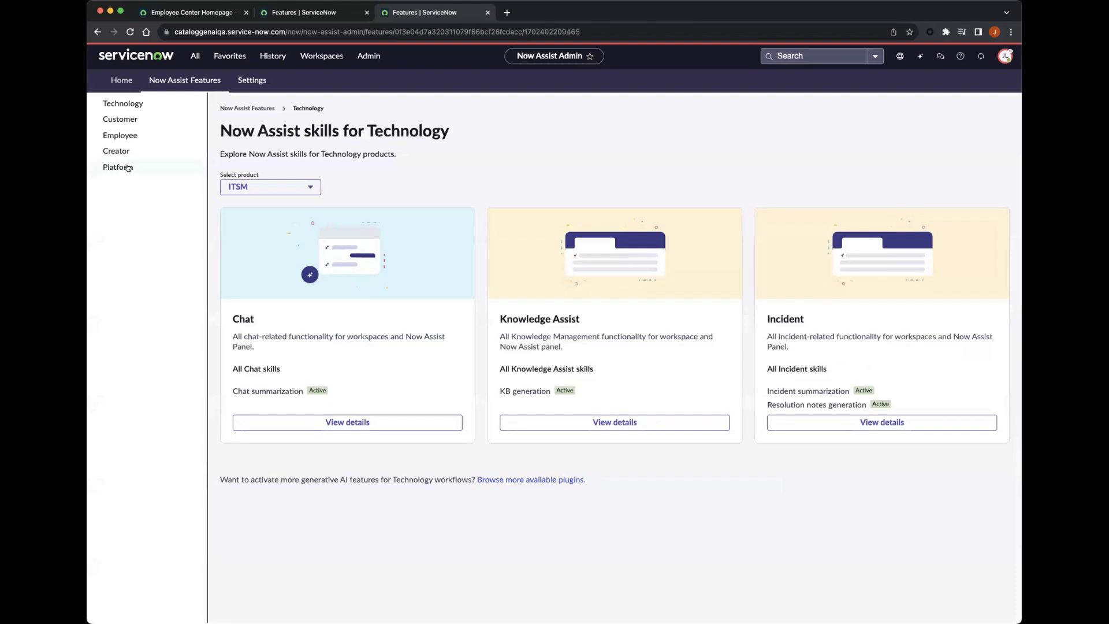
Switch to Platform skills and open the Virtual Agent card's details for Q&A Genius Results and Catalog Ordering.
{"action": "left_click", "coordinate": [128, 168]}
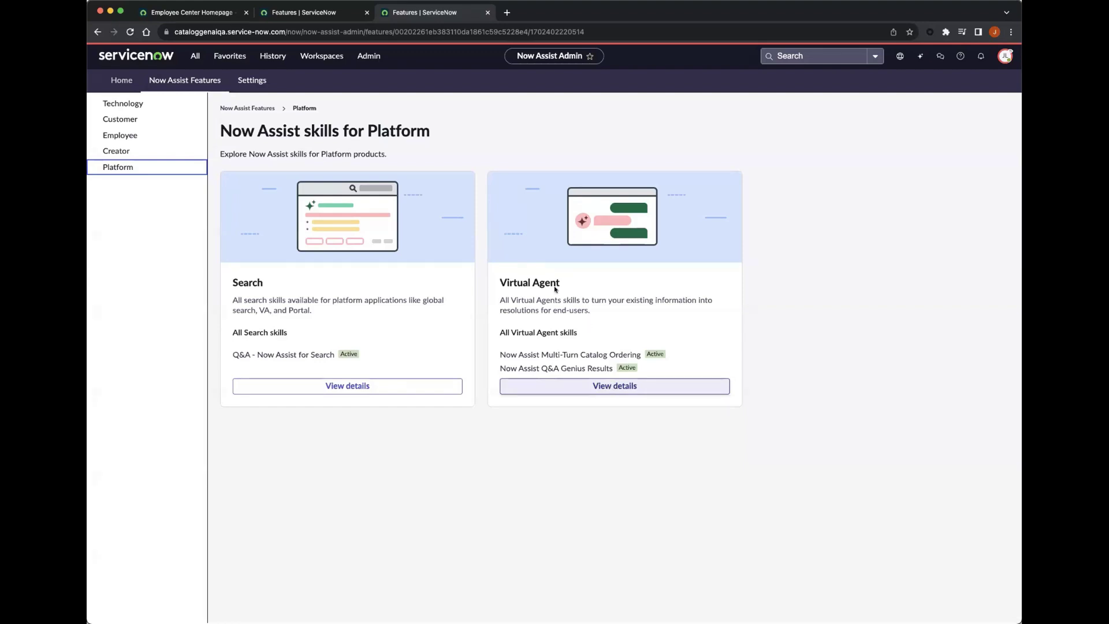
{"action": "left_click", "coordinate": [612, 386]}
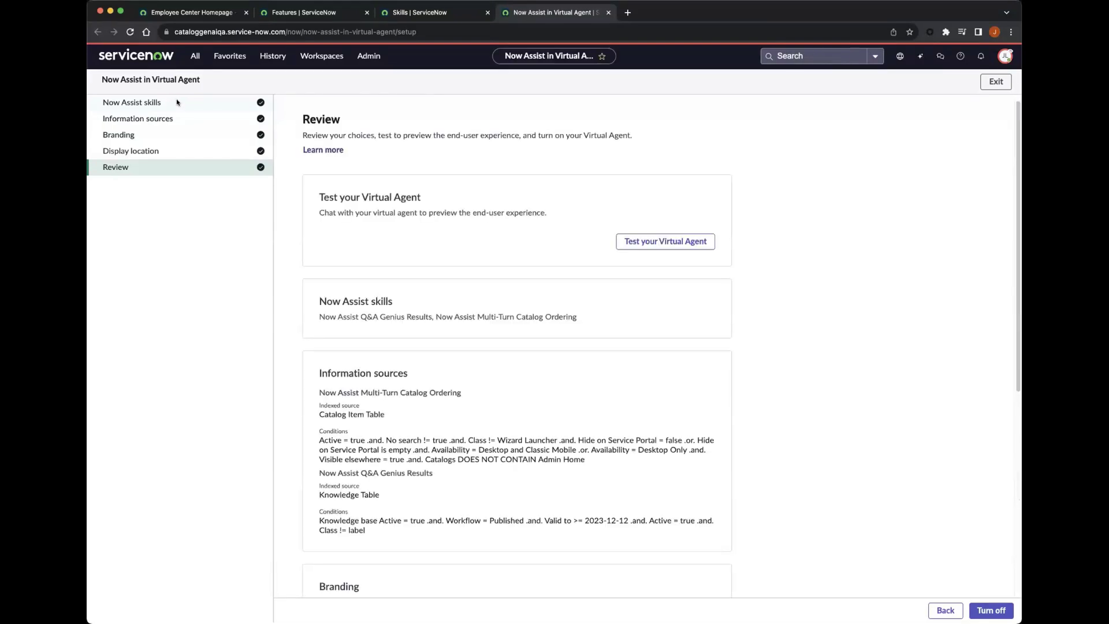
Review the Catalog Ordering and Genius Results source conditions, then reach the 'Now Assist in VA' Branding step.
{"action": "left_click", "coordinate": [177, 102]}
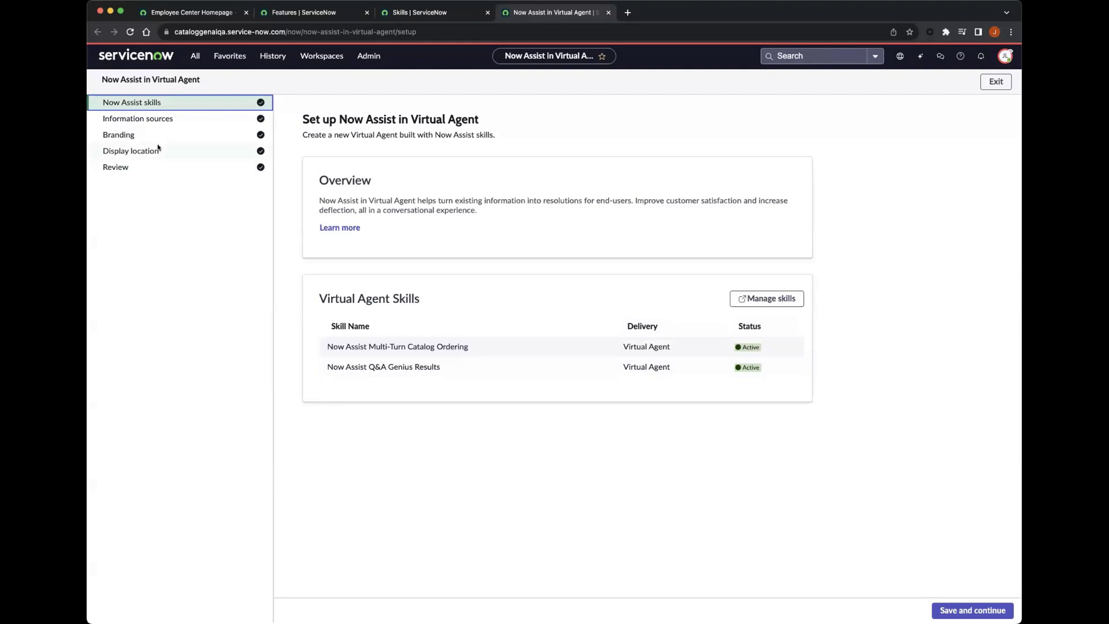
{"action": "left_click", "coordinate": [162, 120]}
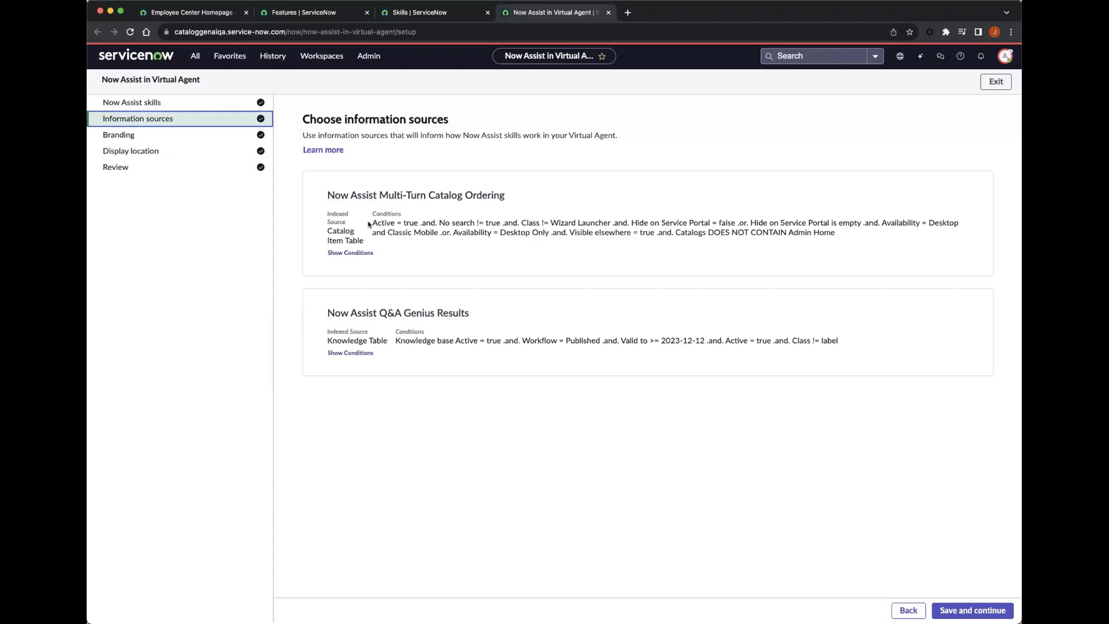
{"action": "left_click", "coordinate": [352, 253]}
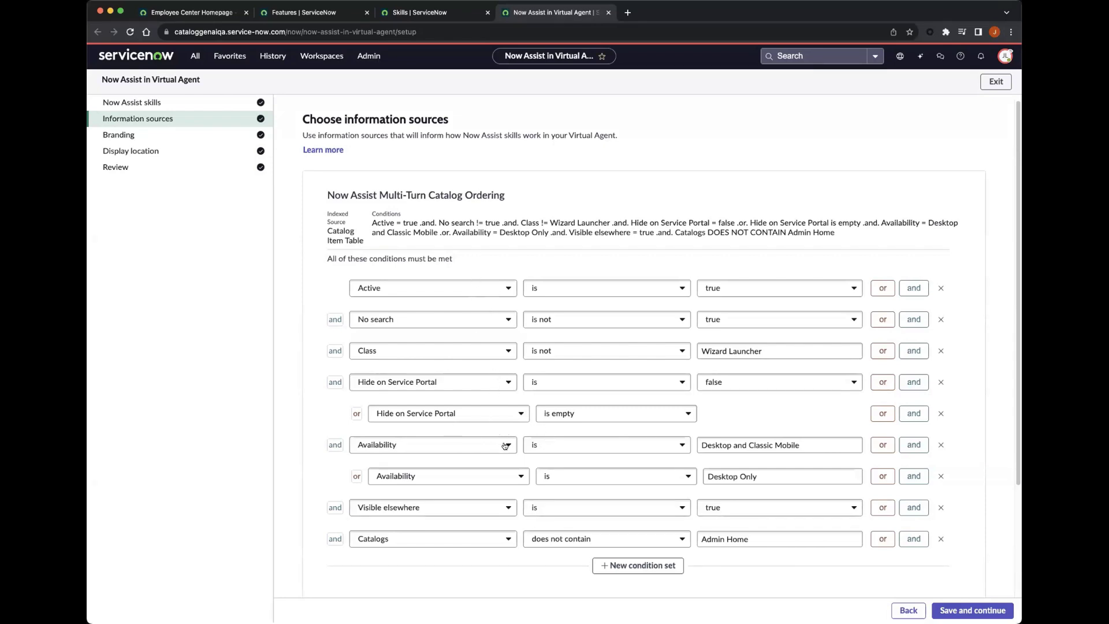
{"action": "scroll", "coordinate": [507, 422], "scroll_direction": "down", "scroll_amount": 3}
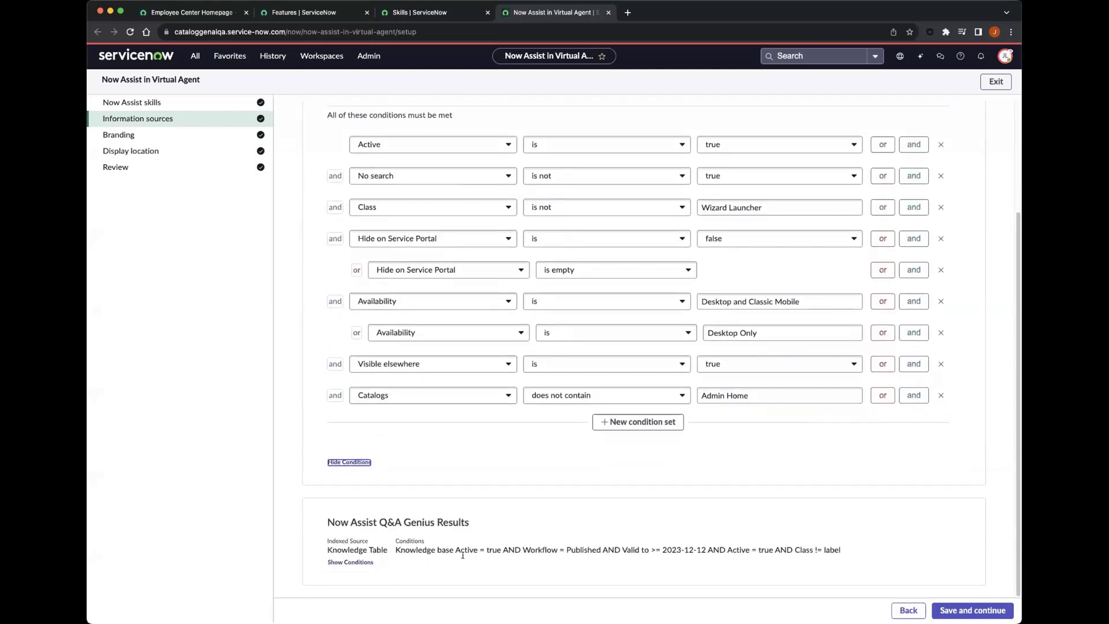
{"action": "left_click", "coordinate": [361, 563]}
{"action": "scroll", "coordinate": [544, 530], "scroll_direction": "down", "scroll_amount": 5}
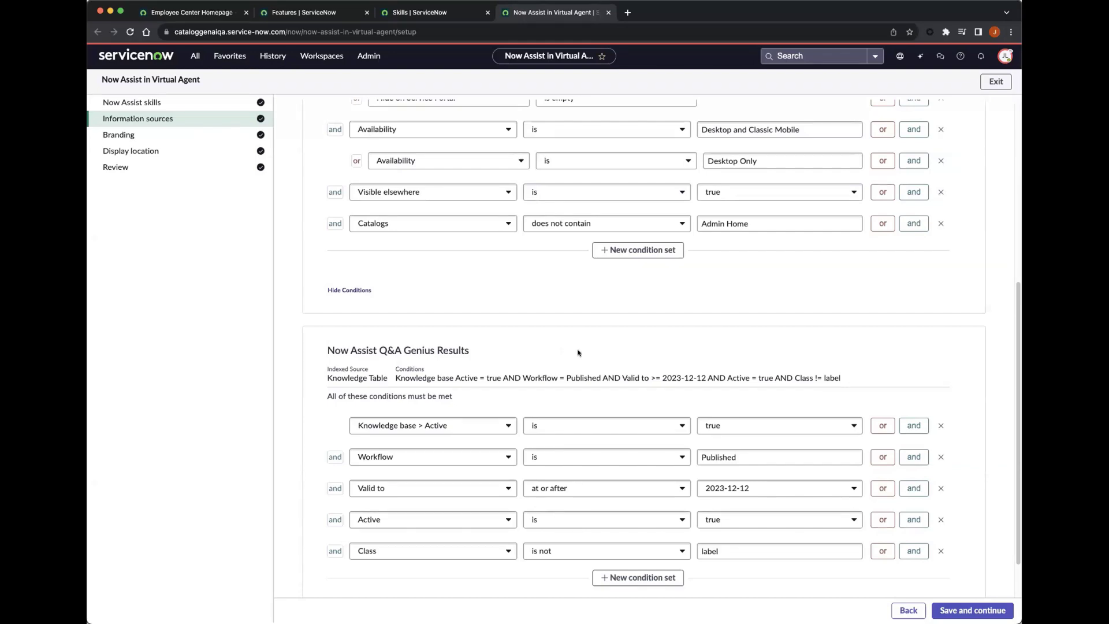
{"action": "left_click", "coordinate": [167, 135]}
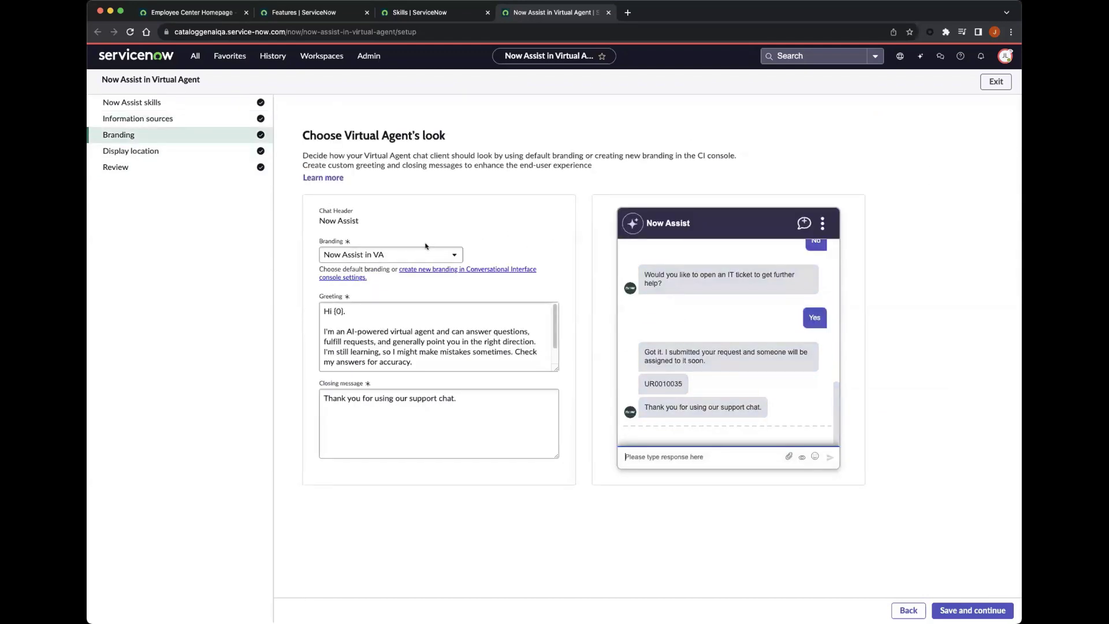
{"action": "left_click", "coordinate": [413, 353]}
{"action": "key", "text": "super+a"}
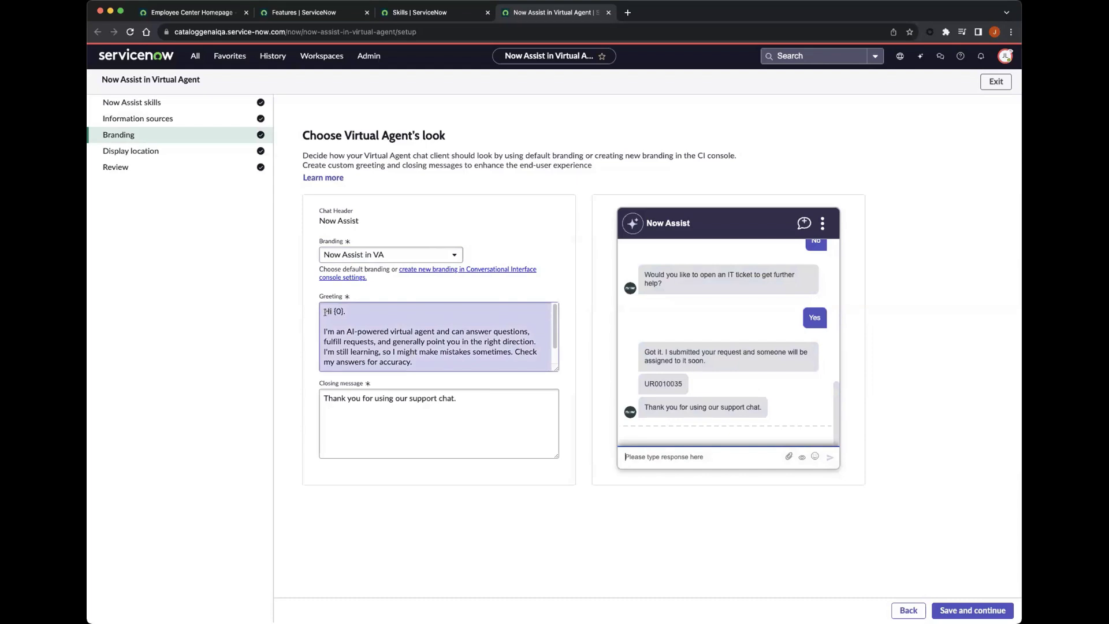
{"action": "left_click", "coordinate": [578, 339]}
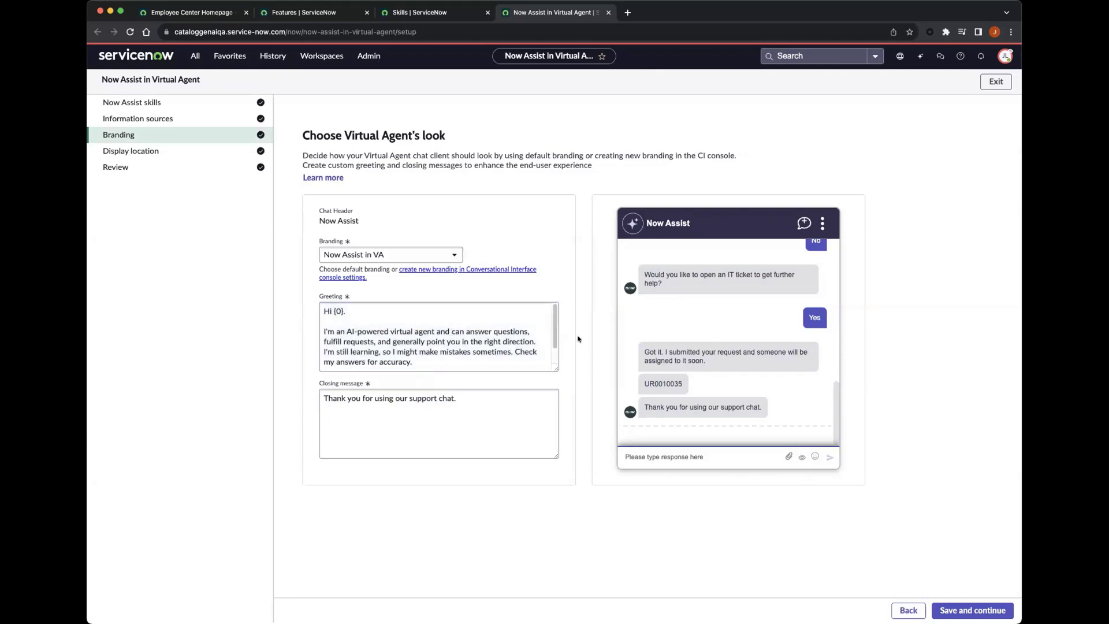
Check which portals display the Virtual Agent, then go to the Review summary of skills and sources.
{"action": "left_click", "coordinate": [172, 151]}
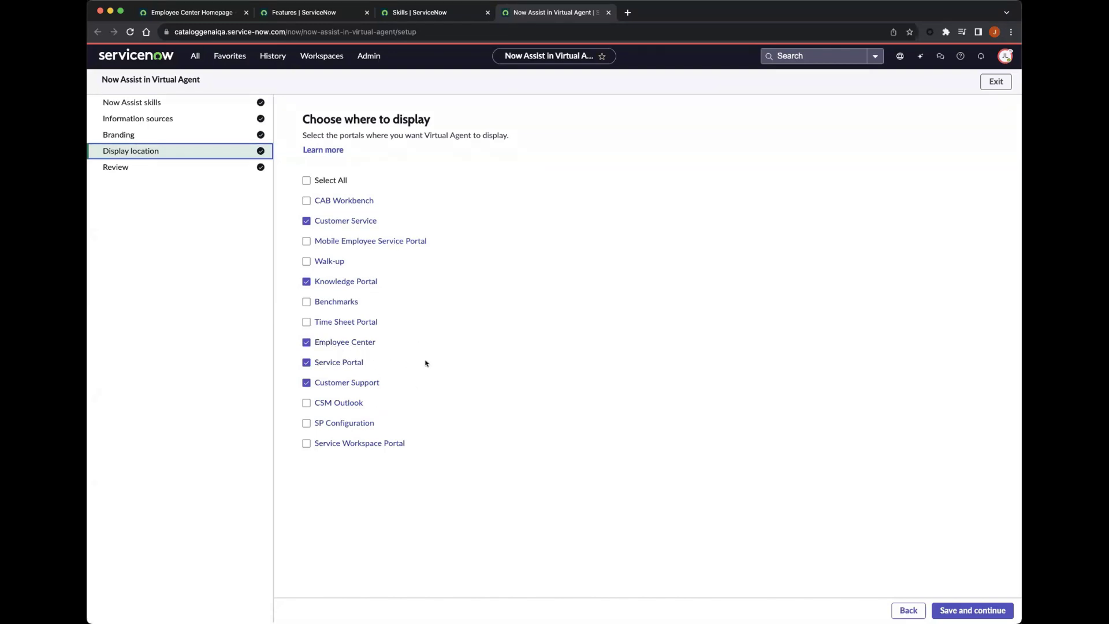
{"action": "left_click", "coordinate": [164, 167]}
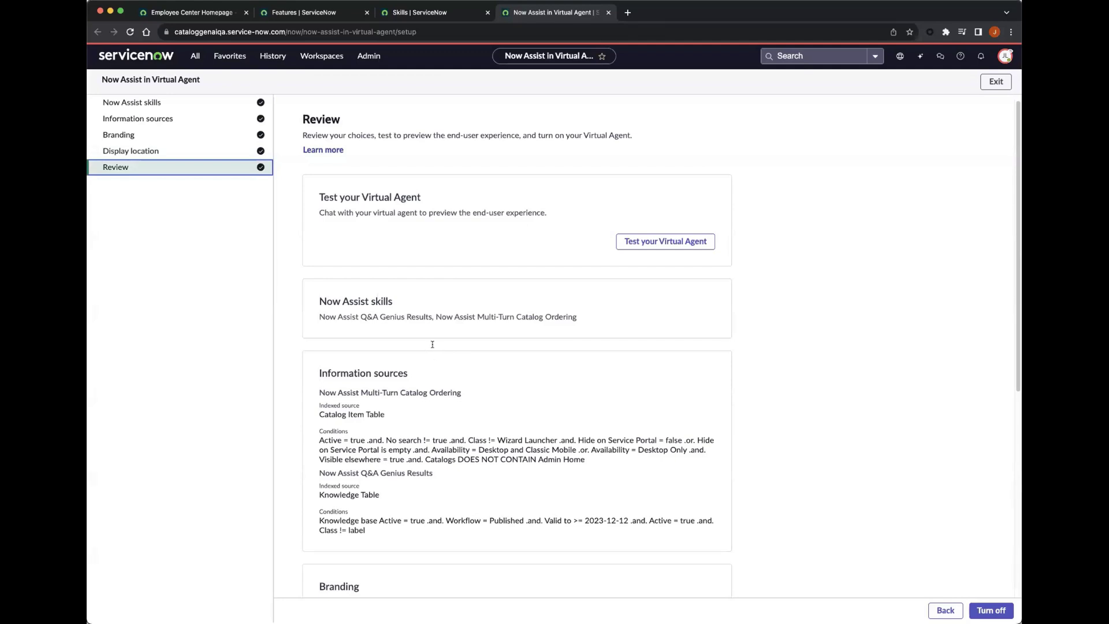
Launch a Virtual Agent test chat and review Branding, Display location and the Now Assist live agent fallback.
{"action": "left_click", "coordinate": [669, 243]}
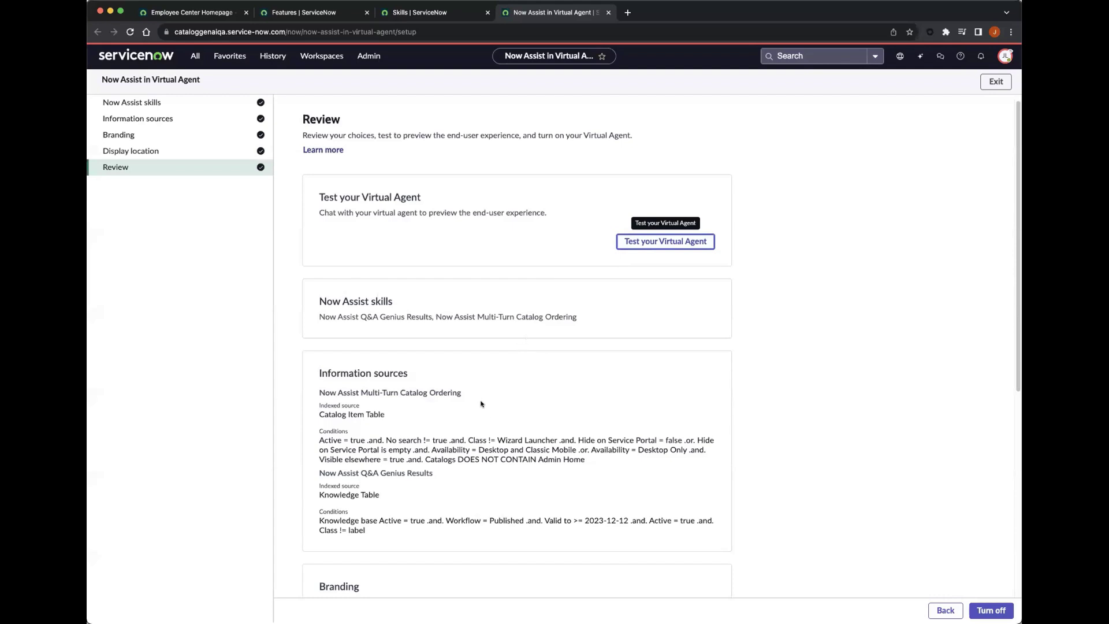
{"action": "scroll", "coordinate": [483, 401], "scroll_direction": "down", "scroll_amount": 3}
{"action": "scroll", "coordinate": [485, 391], "scroll_direction": "down", "scroll_amount": 1}
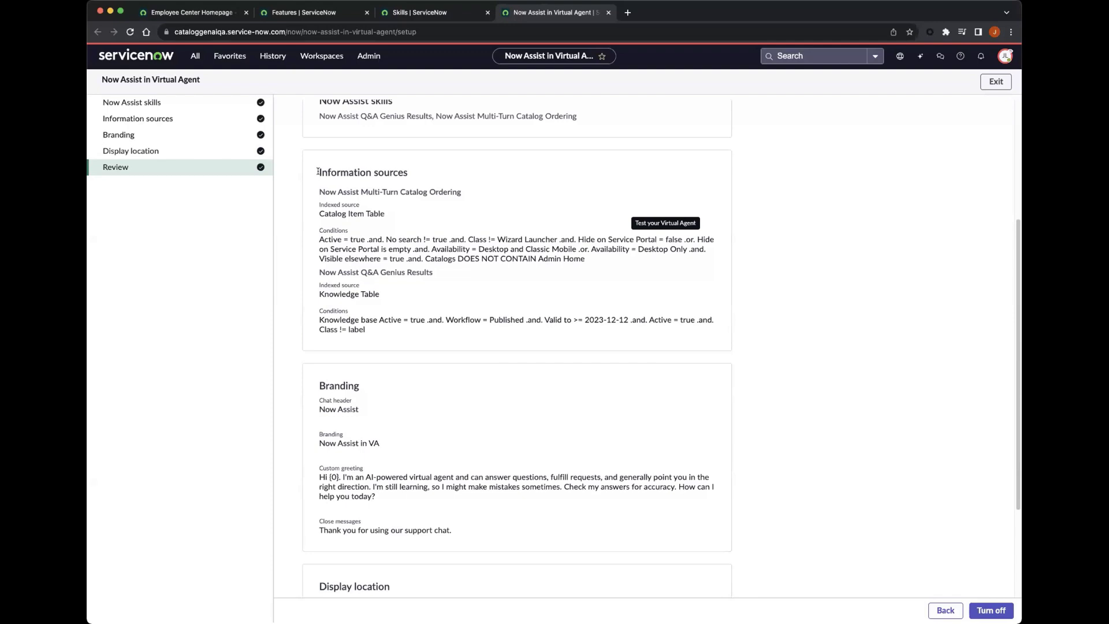
{"action": "scroll", "coordinate": [436, 469], "scroll_direction": "down", "scroll_amount": 3}
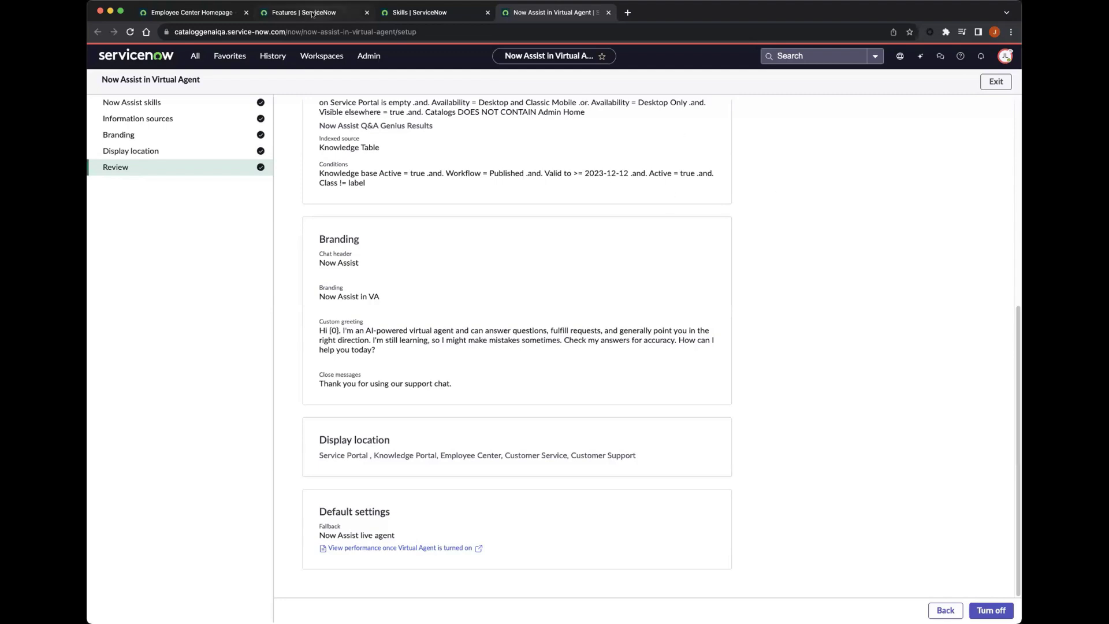
Bring up the Employee Center portal page and reopen its Now Assist chat panel.
{"action": "left_click", "coordinate": [206, 14]}
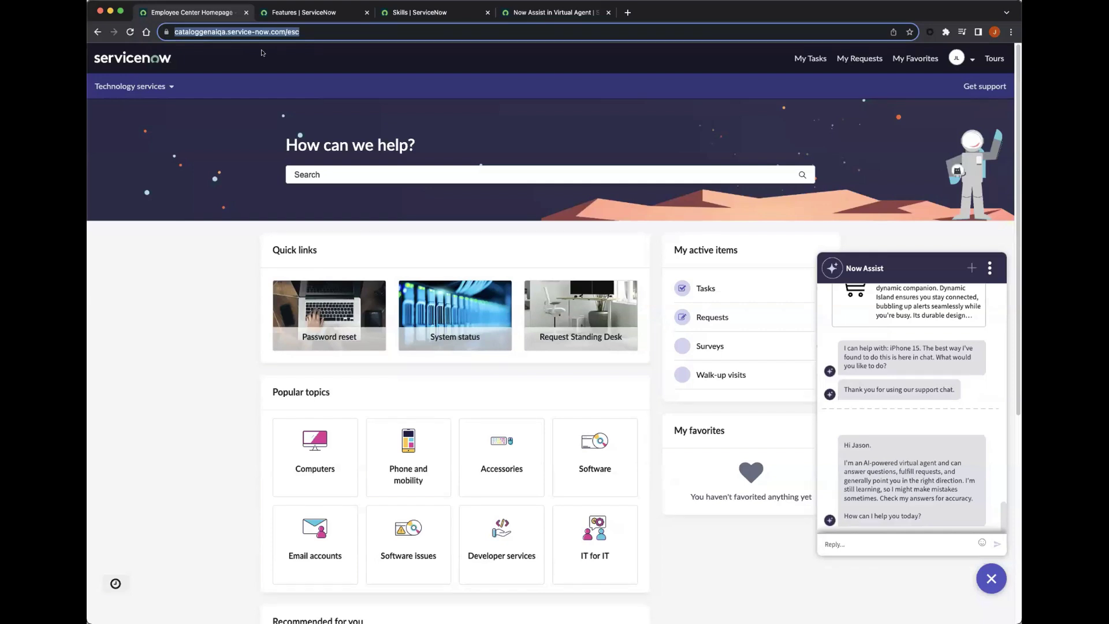
{"action": "key", "text": "super+Tab"}
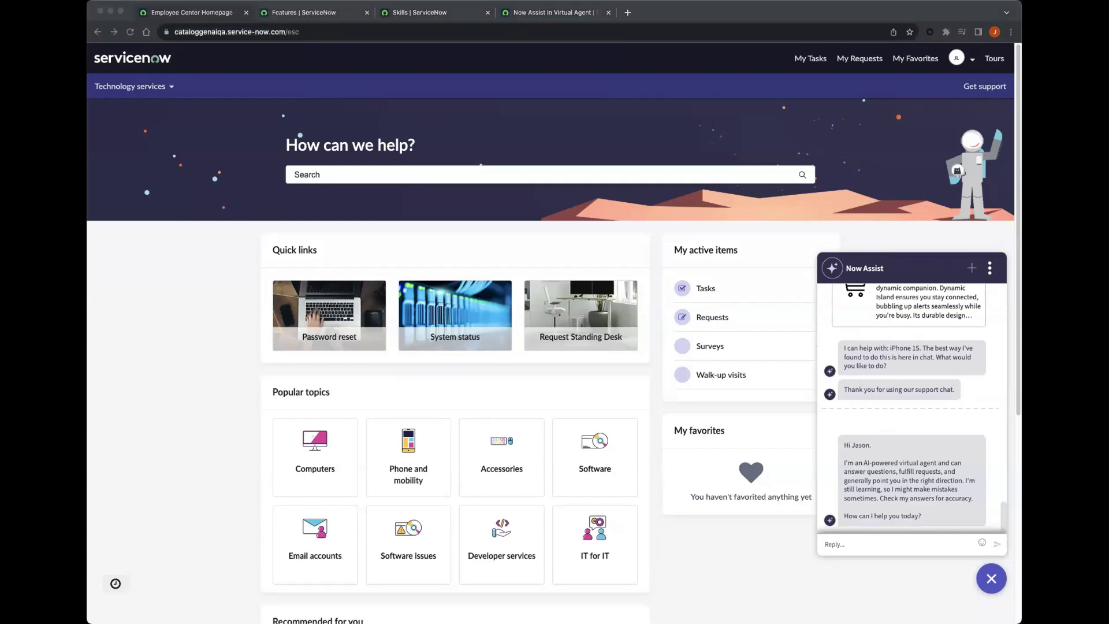
{"action": "left_click", "coordinate": [990, 580]}
{"action": "left_click", "coordinate": [990, 580]}
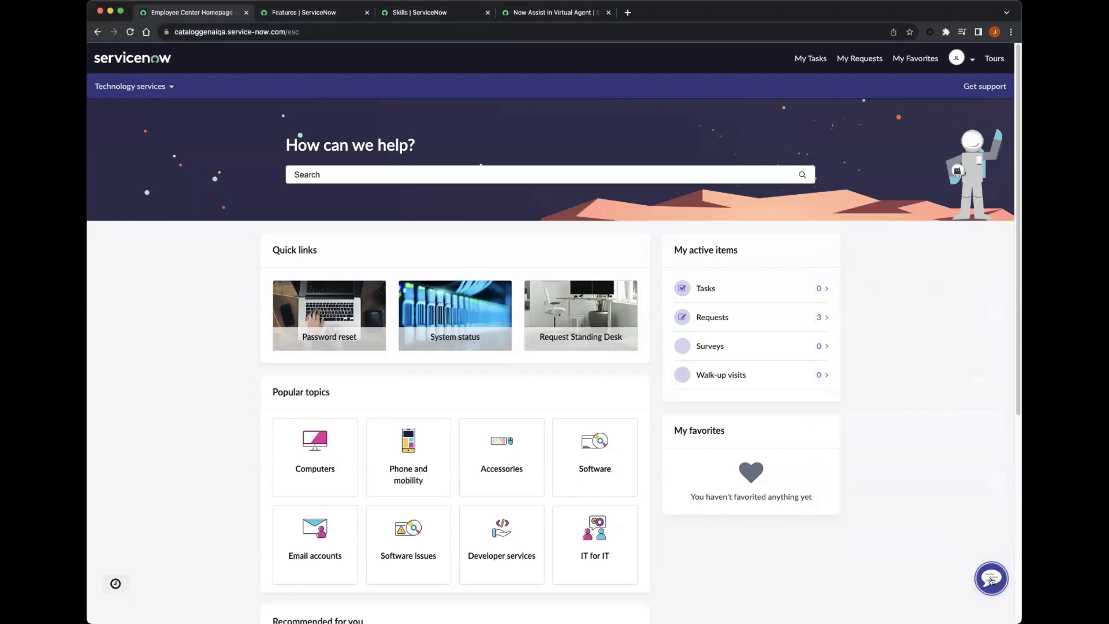
{"action": "left_click", "coordinate": [990, 579]}
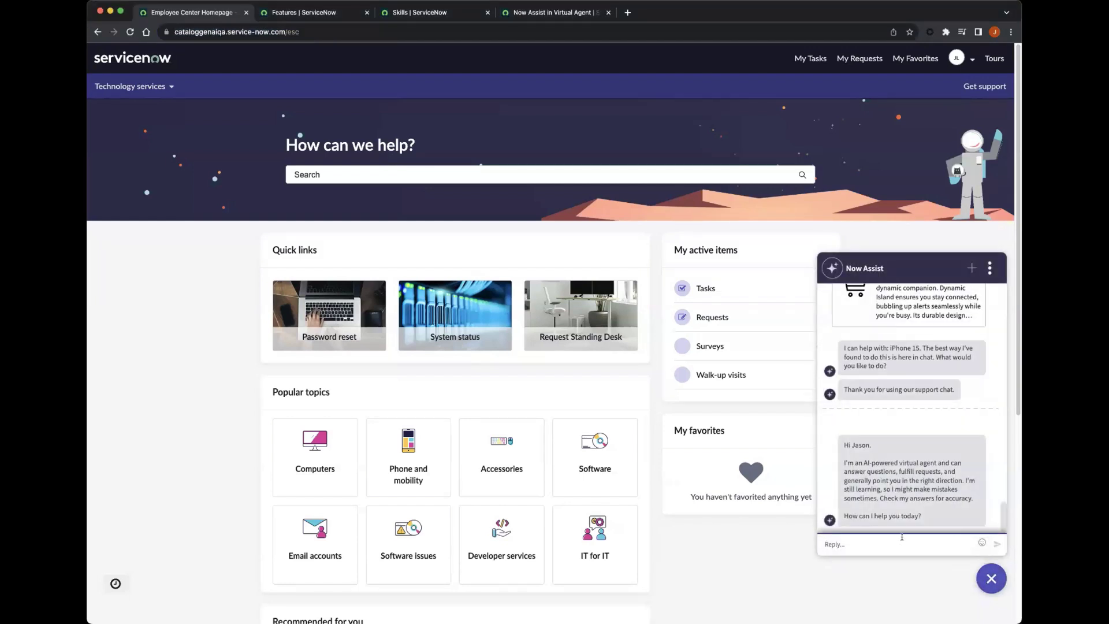
{"action": "key", "text": "super+Tab"}
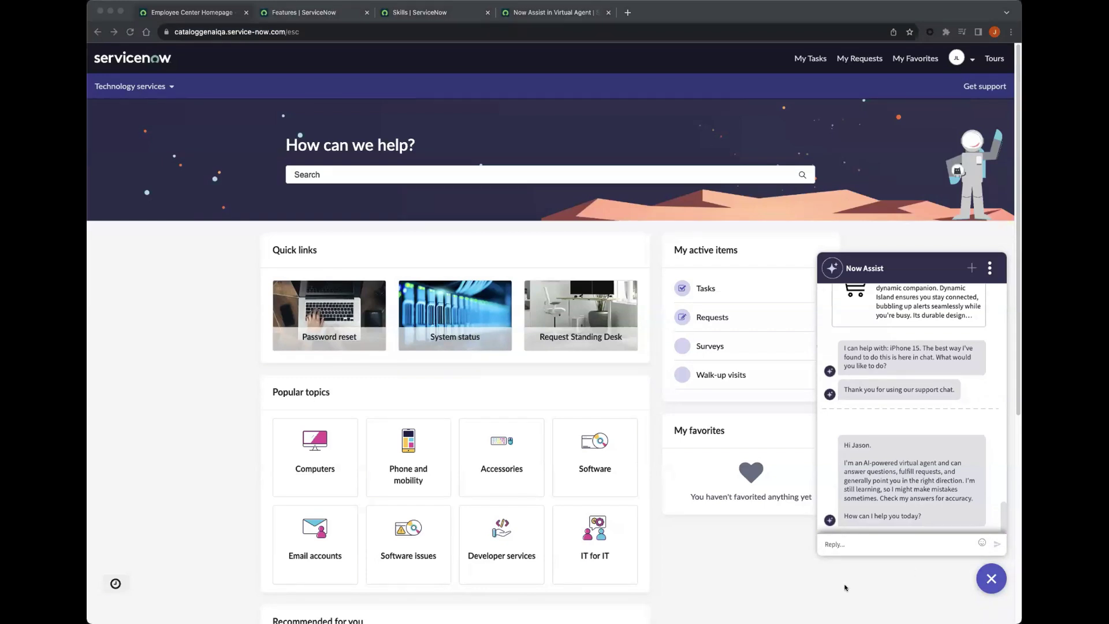
Ask Now Assist 'How do I setup automatic replies?' and read its sourced Outlook steps.
{"action": "left_click", "coordinate": [901, 545]}
{"action": "type", "text": "How do I setup automatic replies?"}
{"action": "key", "text": "Return"}
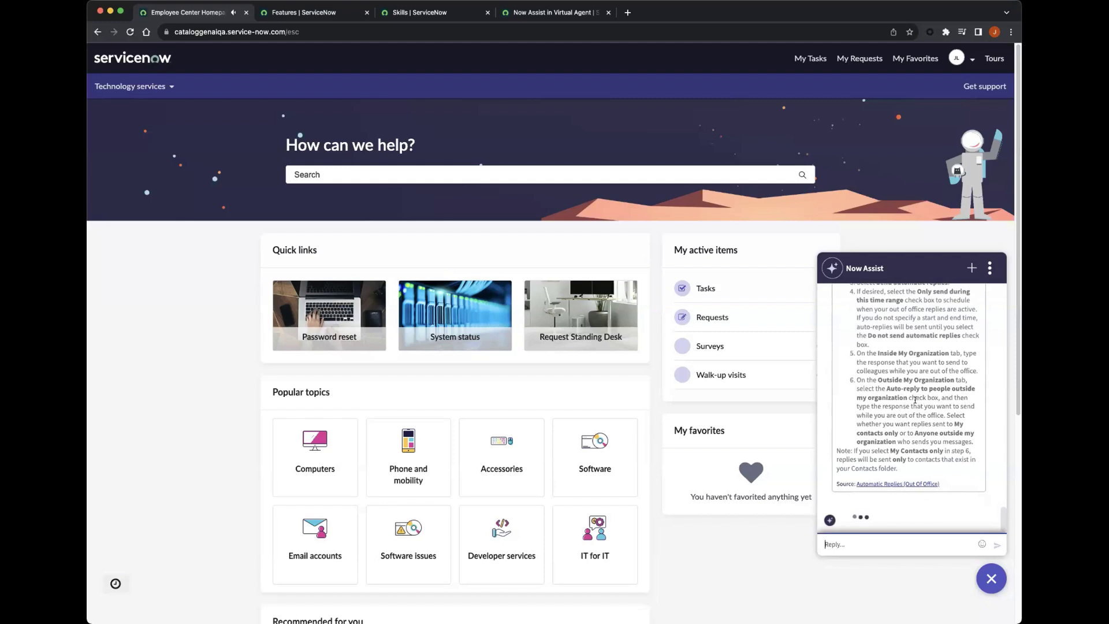
{"action": "scroll", "coordinate": [901, 387], "scroll_direction": "up", "scroll_amount": 3}
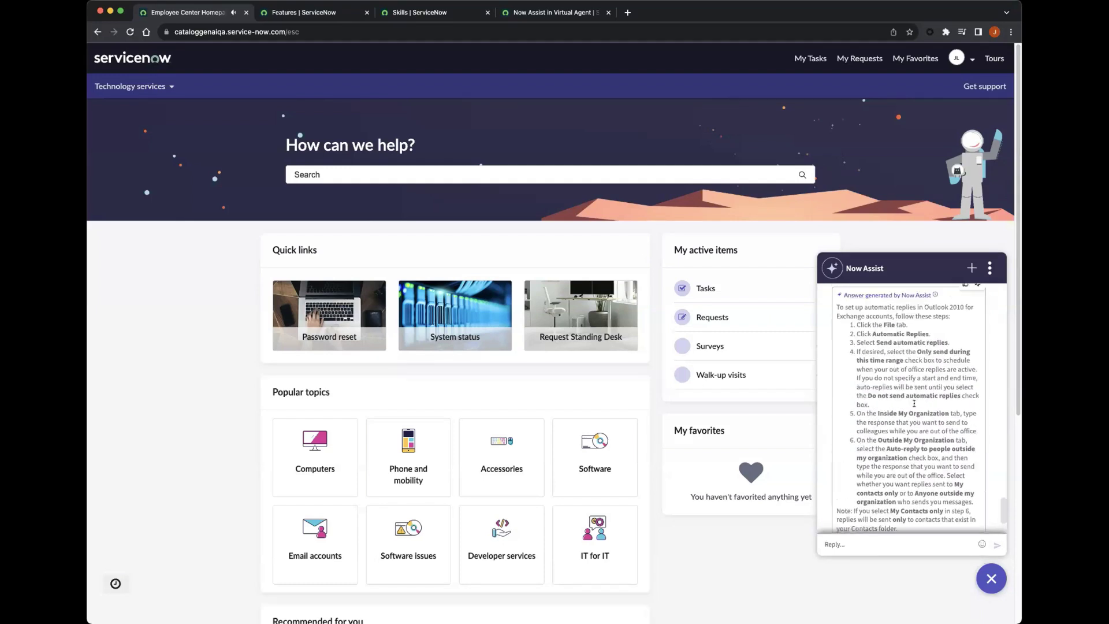
{"action": "scroll", "coordinate": [874, 364], "scroll_direction": "up", "scroll_amount": 2}
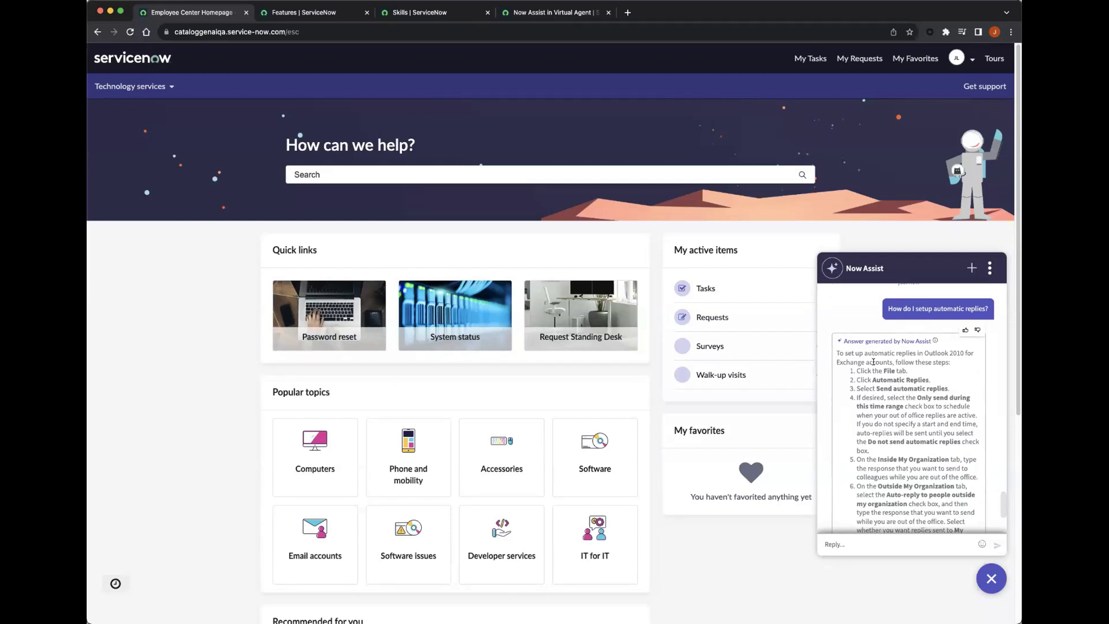
{"action": "scroll", "coordinate": [898, 361], "scroll_direction": "down", "scroll_amount": 3}
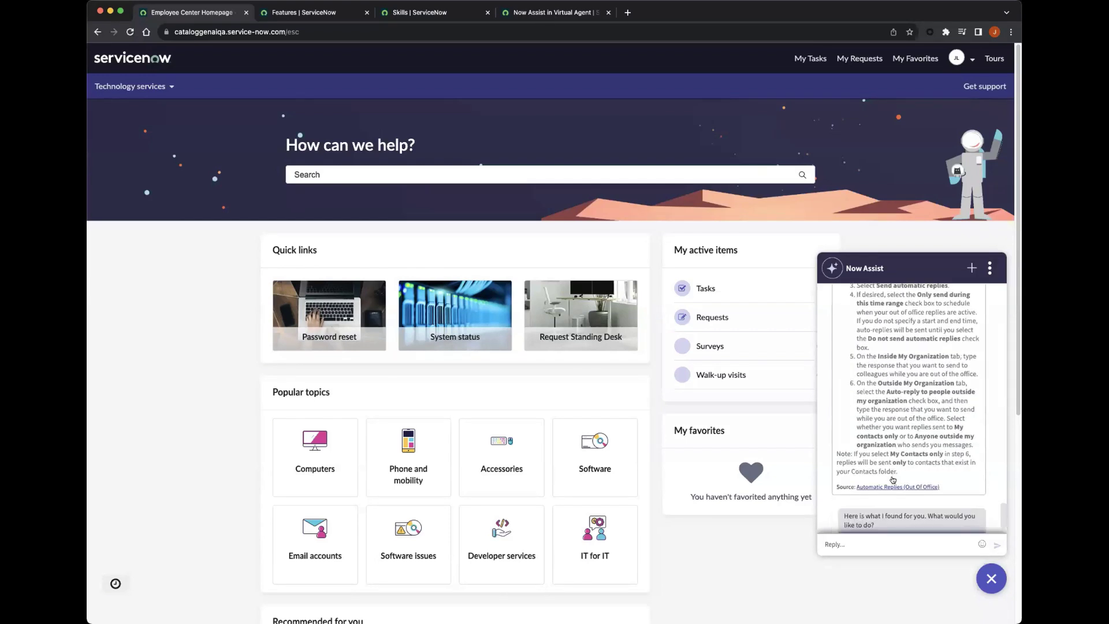
{"action": "scroll", "coordinate": [892, 383], "scroll_direction": "up", "scroll_amount": 3}
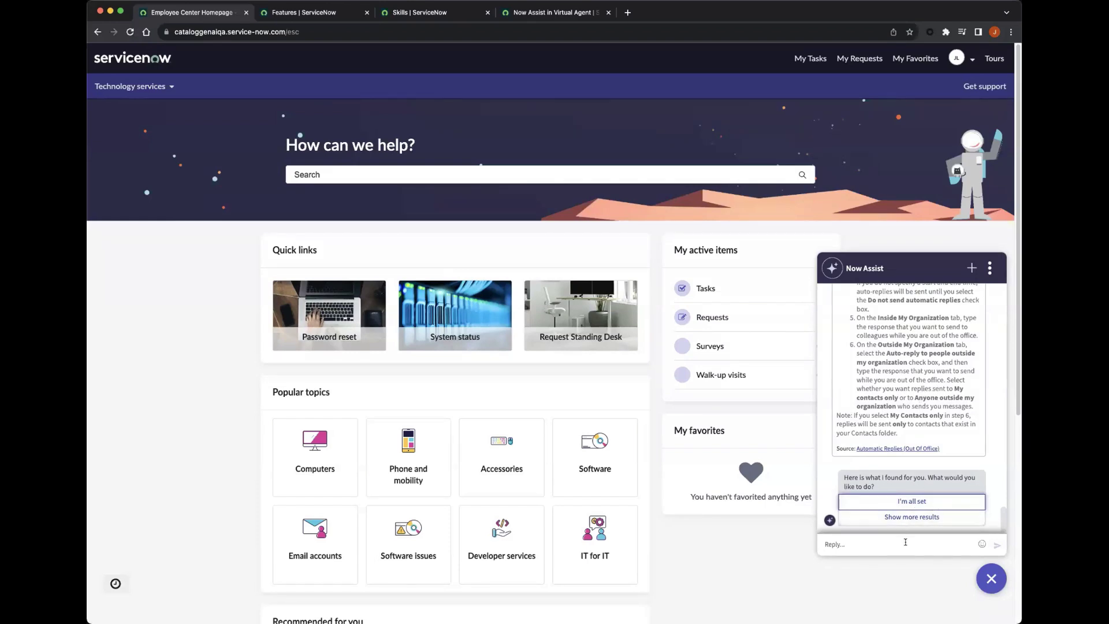
Send Now Assist the request 'I need a blue iPhone 15 Pro with 256 GB storage by tomorrow'.
{"action": "key", "text": "super+Tab"}
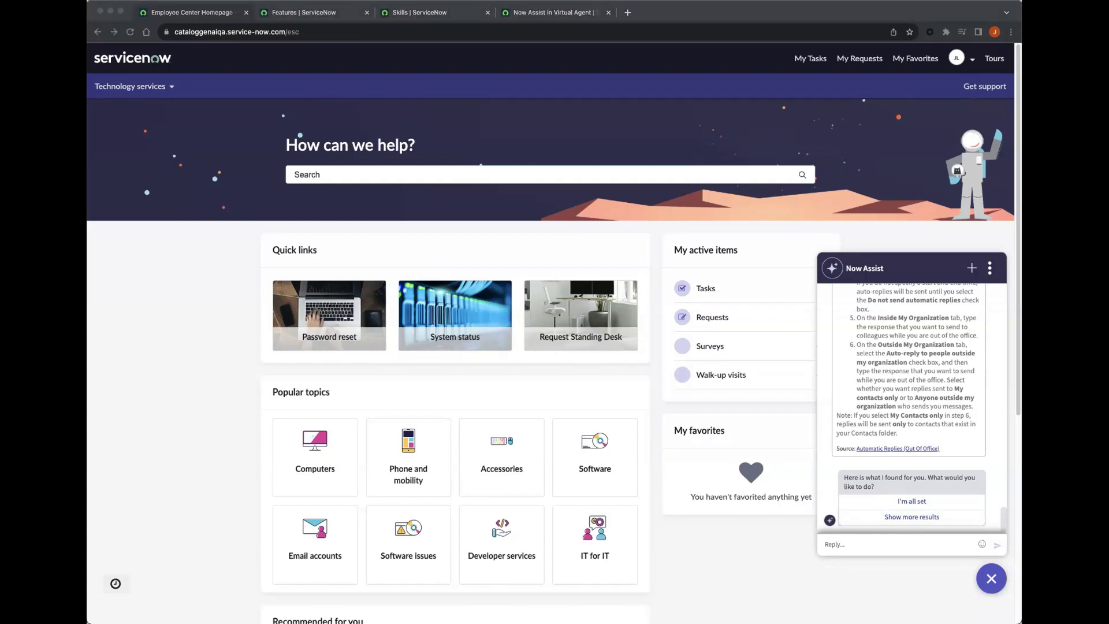
{"action": "key", "text": "super+Tab"}
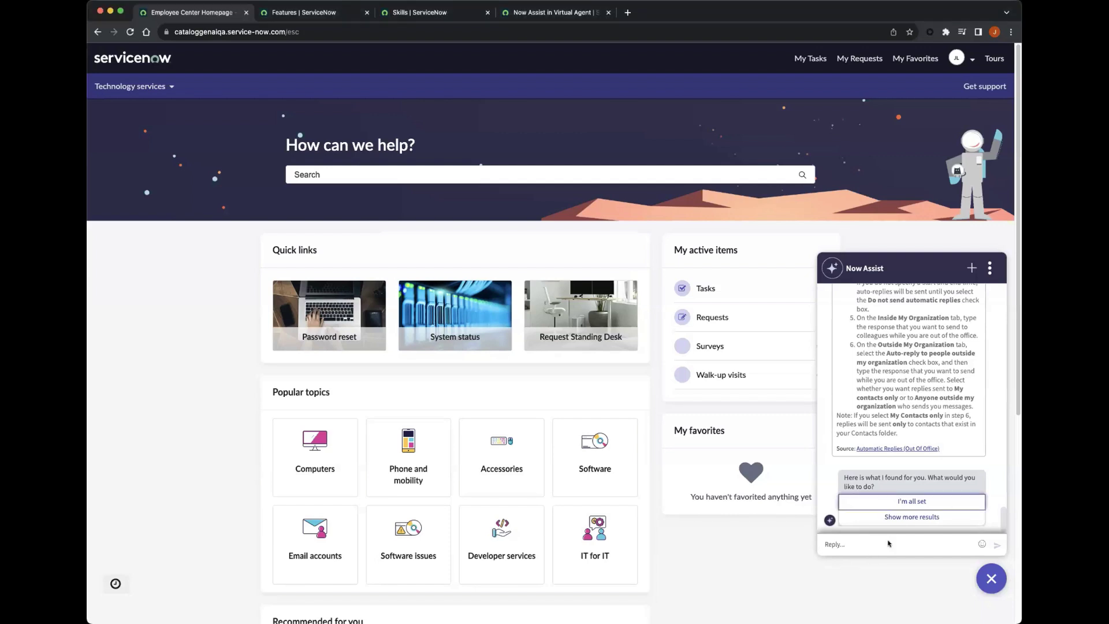
{"action": "left_click", "coordinate": [890, 544]}
{"action": "type", "text": "I need a blue iPhone 15 Pro with 256 GB storage by tomorrow"}
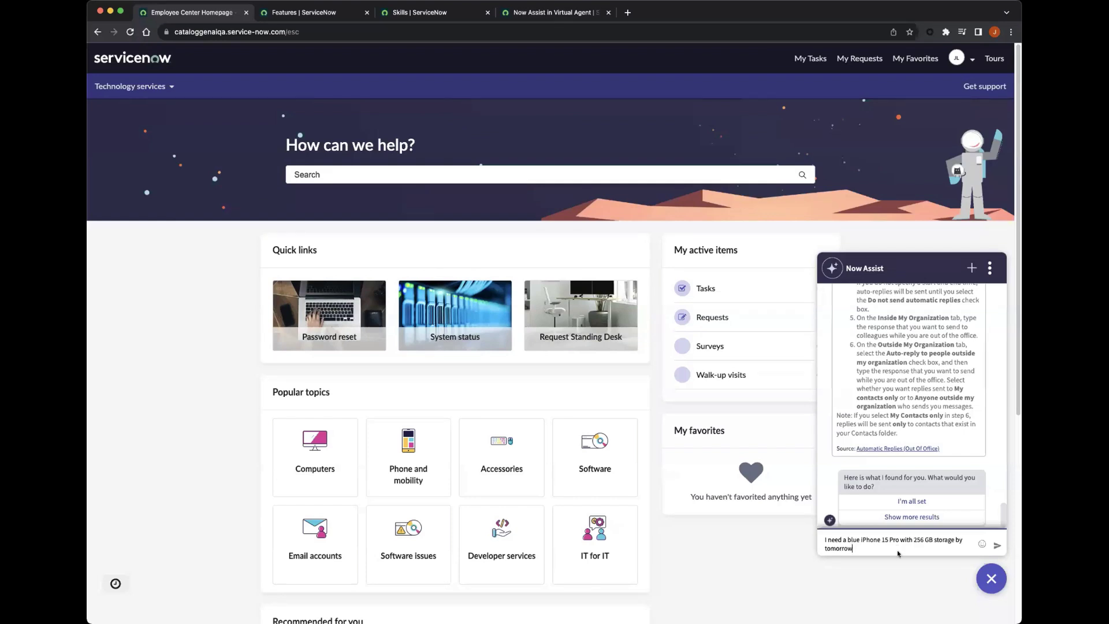
{"action": "key", "text": "Return"}
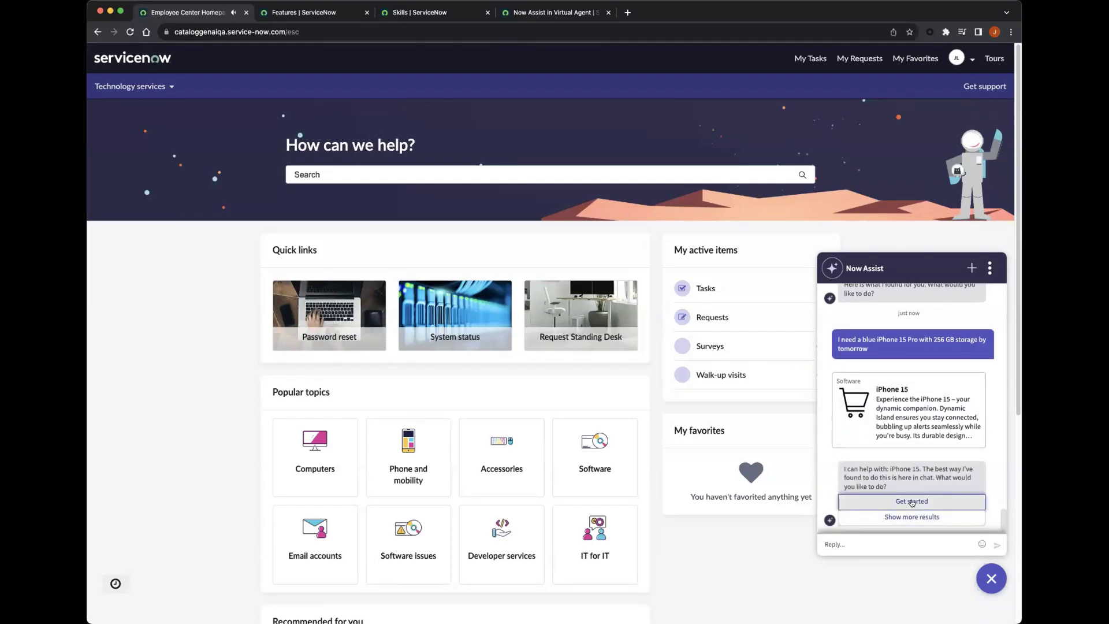
Start ordering the iPhone 15 and send the pasted business justification.
{"action": "left_click", "coordinate": [913, 502]}
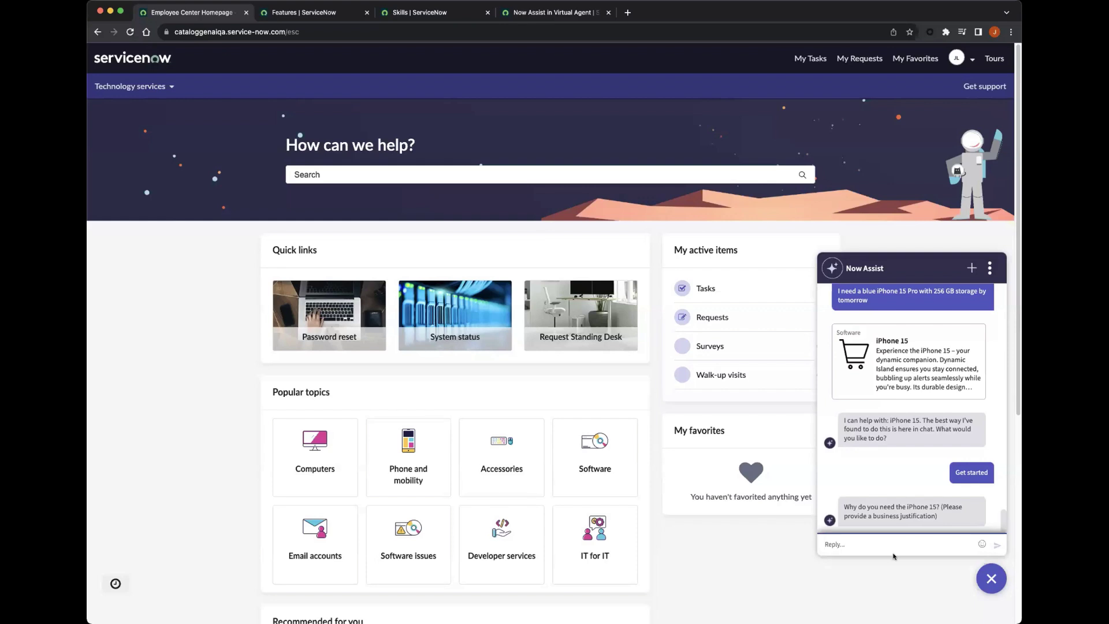
{"action": "mouse_move", "coordinate": [876, 507]}
{"action": "key", "text": "super+Tab"}
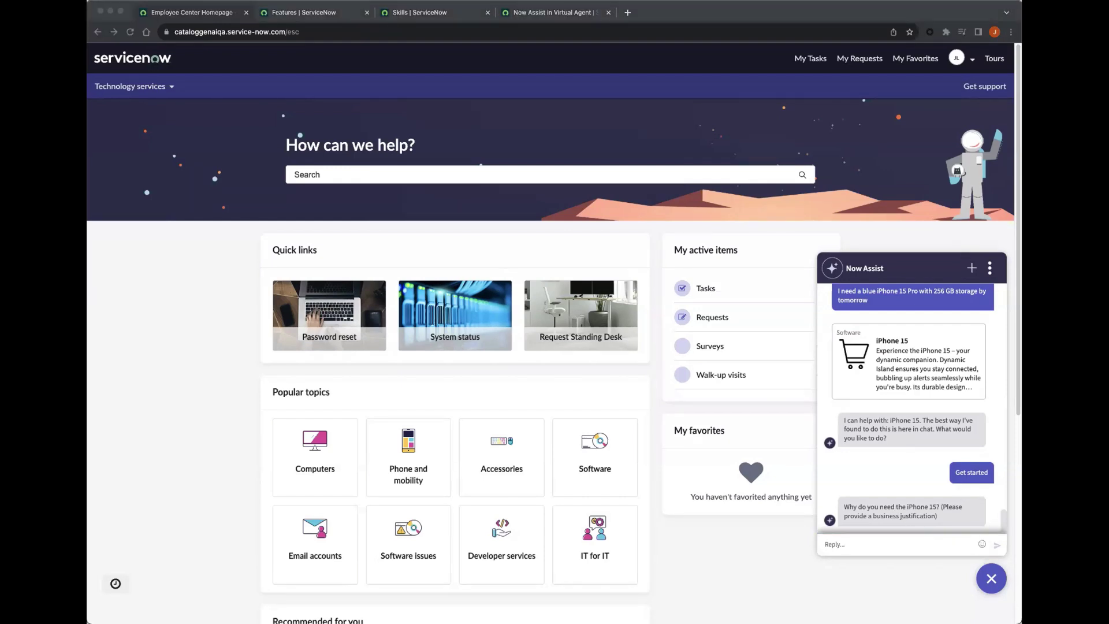
{"action": "left_click", "coordinate": [901, 541]}
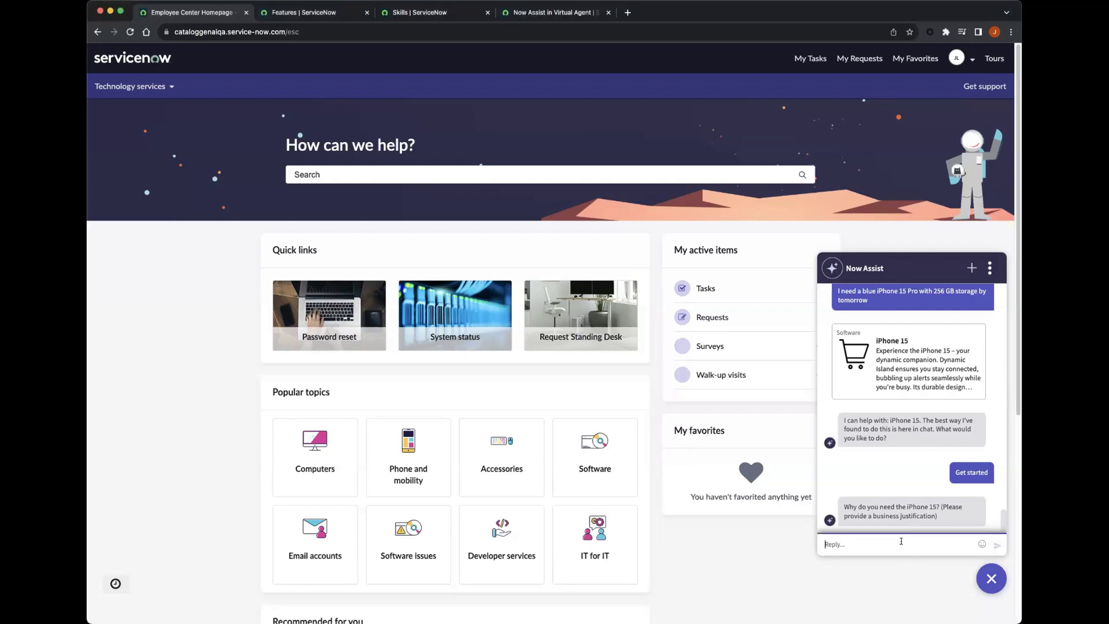
{"action": "type", "text": "My manager approved a business phone for customer escalations"}
{"action": "left_click", "coordinate": [996, 545]}
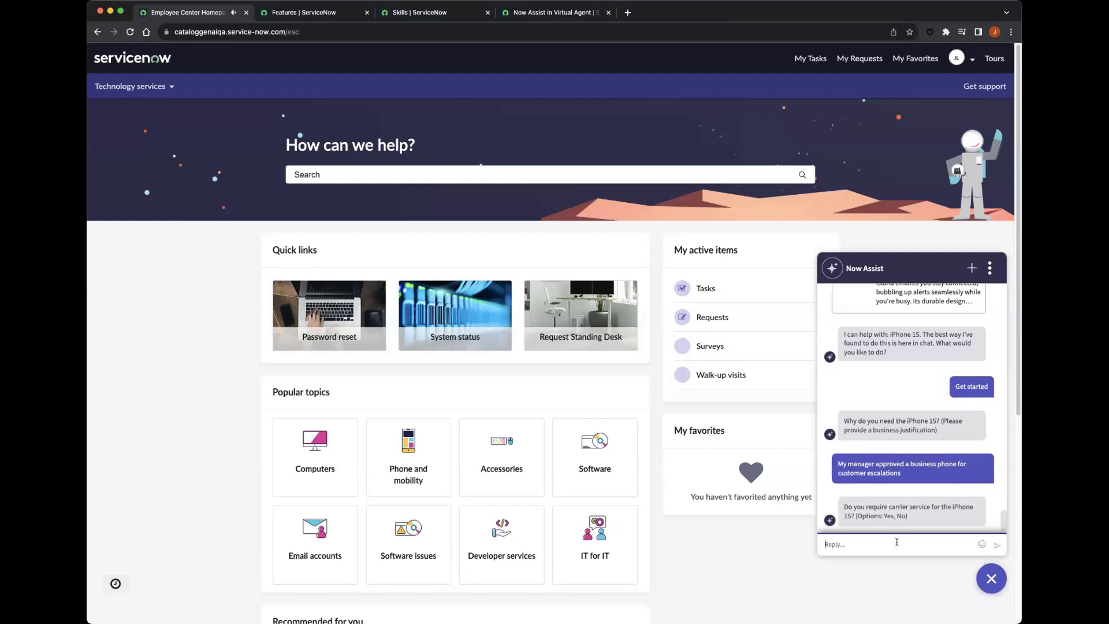
Decline carrier service, confirm proceeding with the order, and answer no to the follow-up question.
{"action": "type", "text": "No"}
{"action": "key", "text": "Return"}
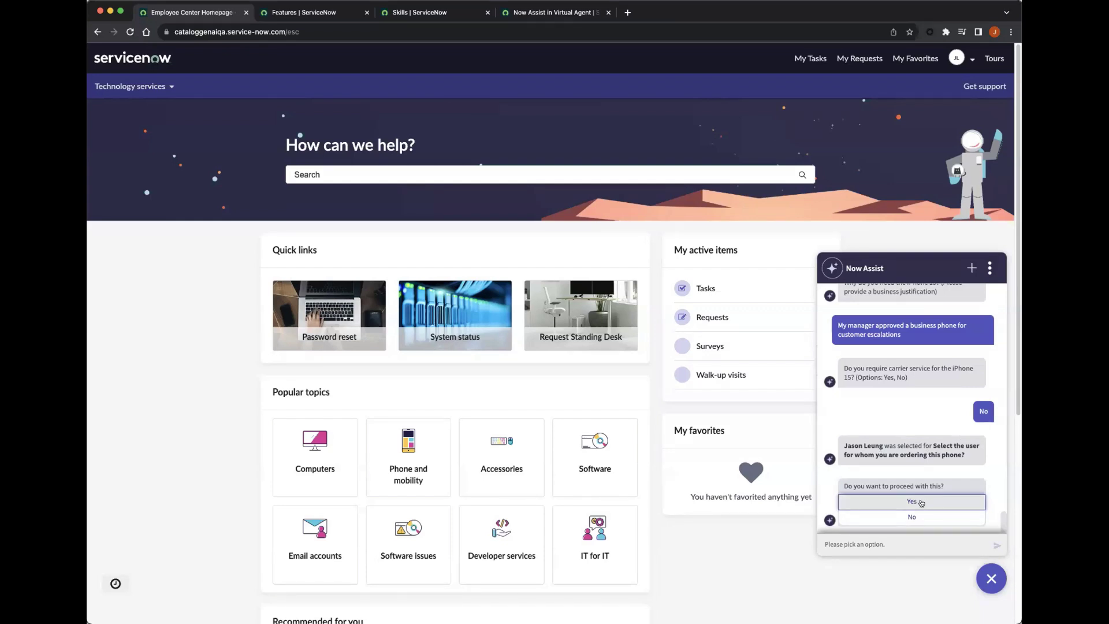
{"action": "left_click", "coordinate": [921, 503]}
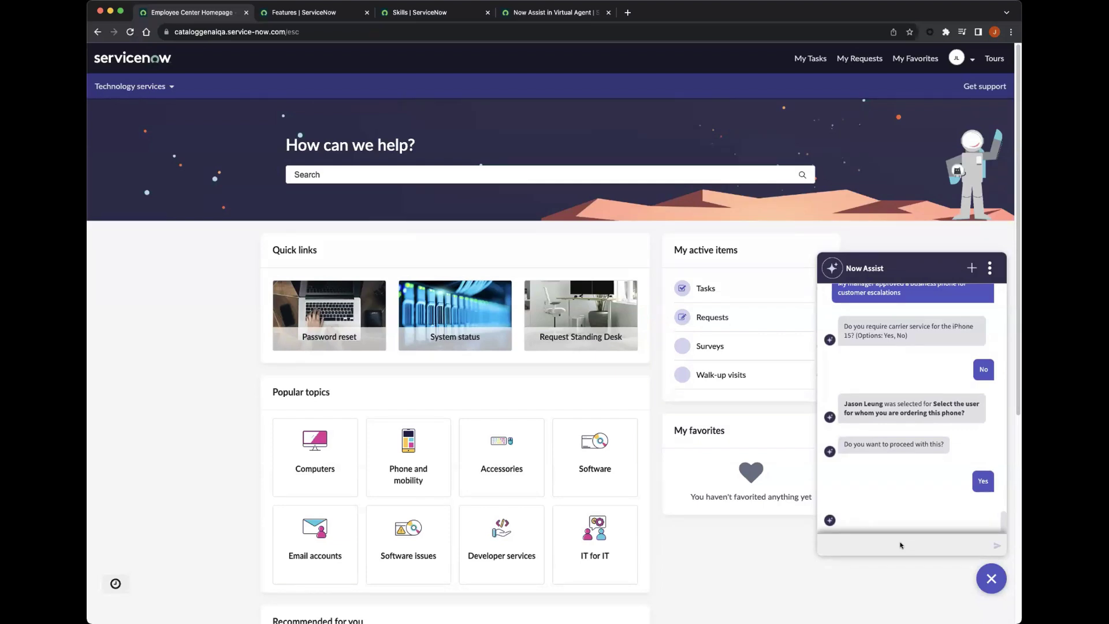
{"action": "type", "text": "no"}
{"action": "key", "text": "Return"}
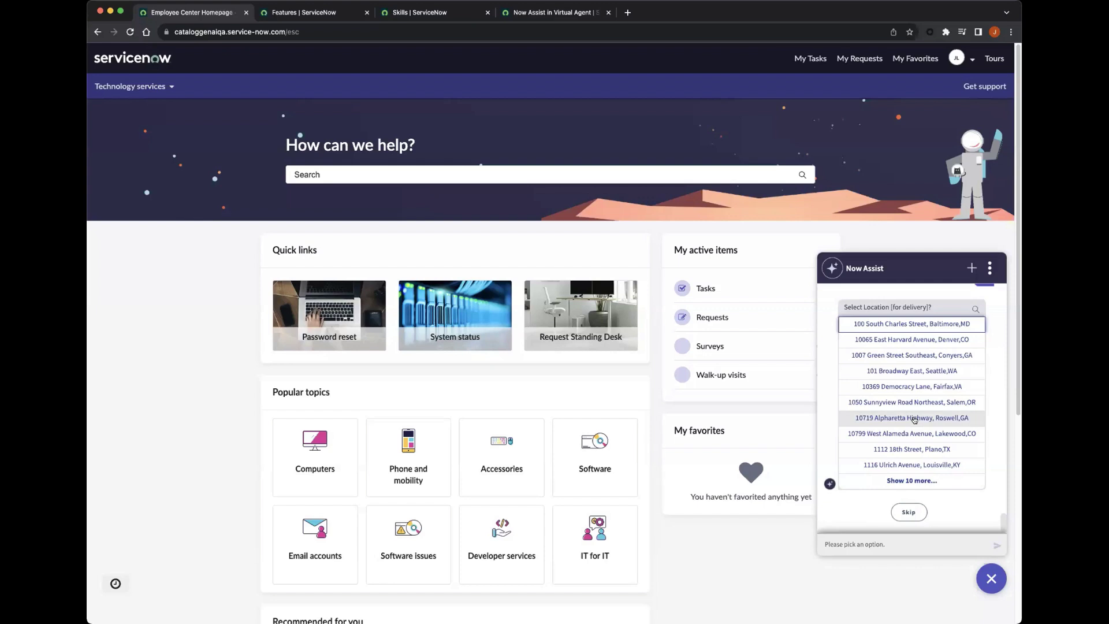
{"action": "left_click", "coordinate": [915, 419]}
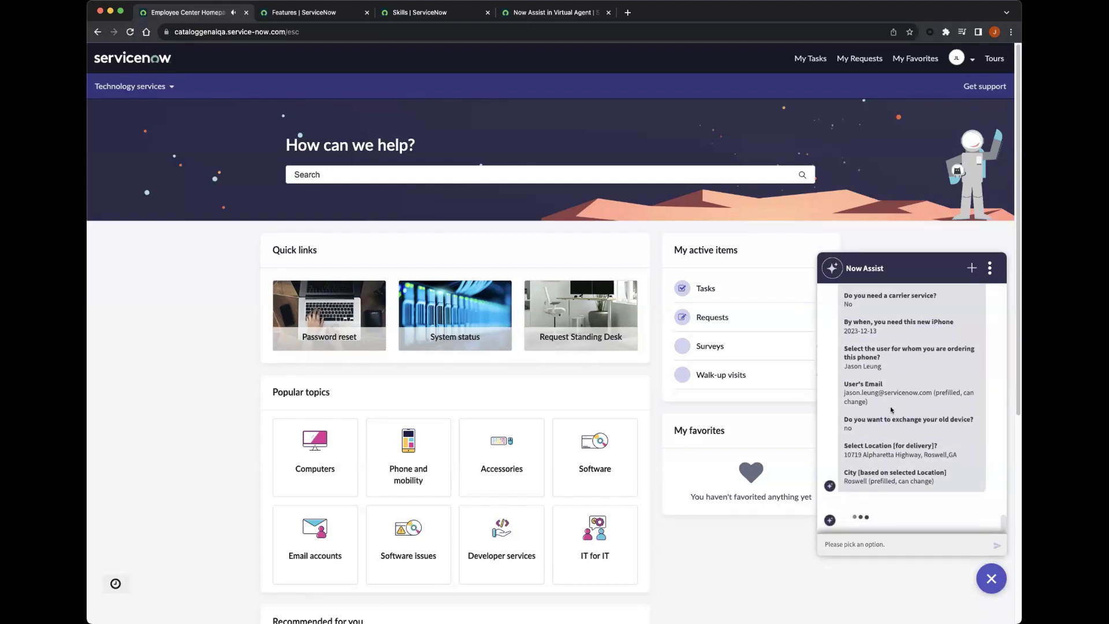
{"action": "scroll", "coordinate": [893, 404], "scroll_direction": "up", "scroll_amount": 1}
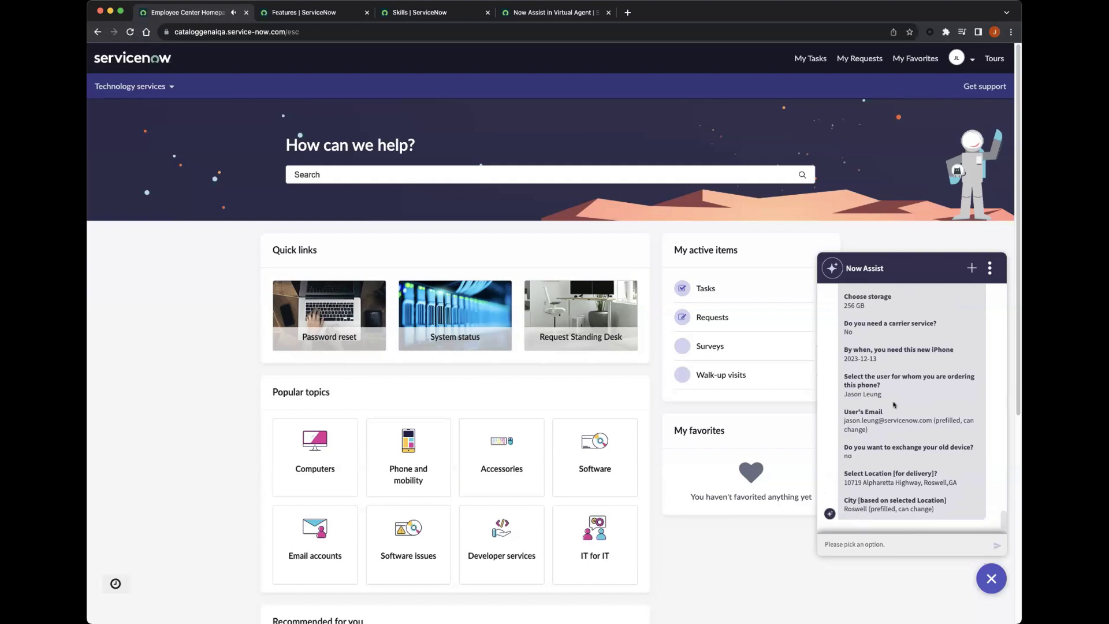
{"action": "scroll", "coordinate": [894, 404], "scroll_direction": "up", "scroll_amount": 5}
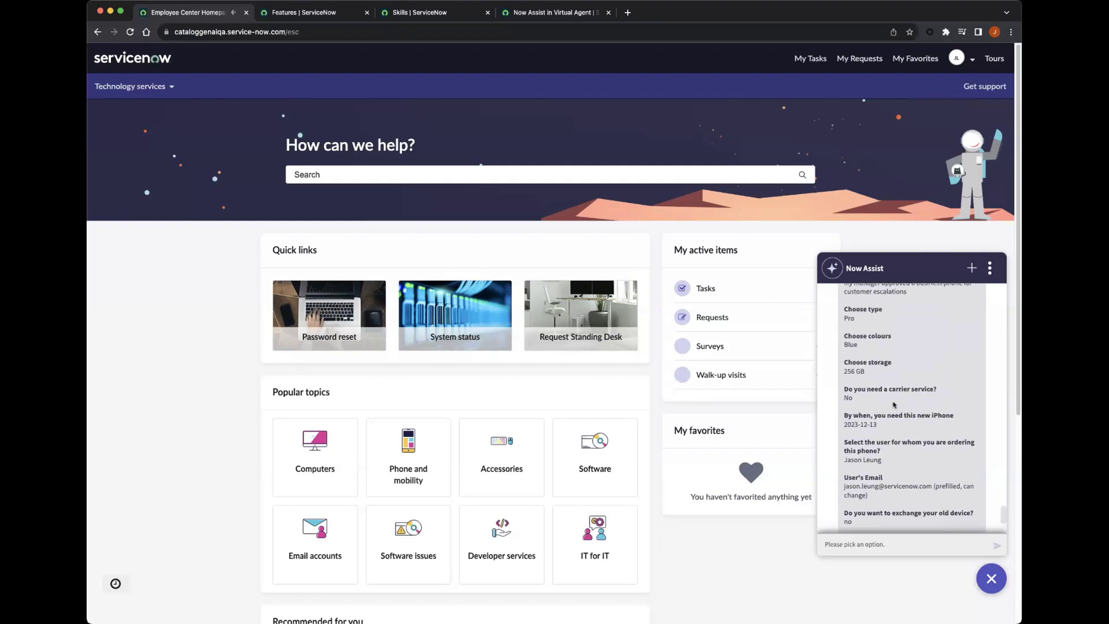
{"action": "scroll", "coordinate": [894, 405], "scroll_direction": "up", "scroll_amount": 1}
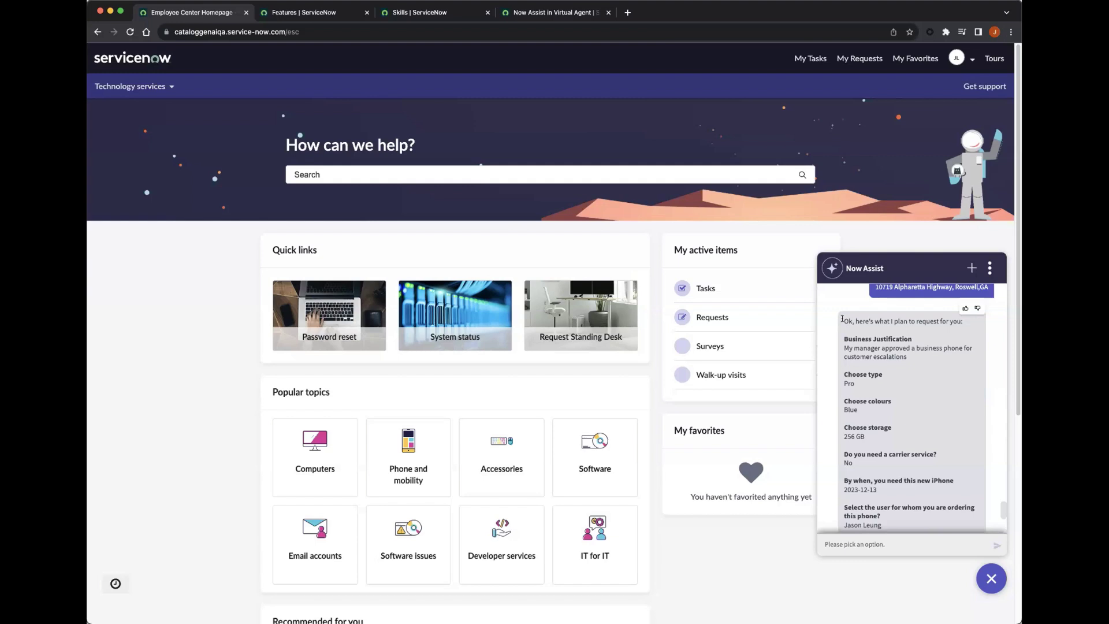
{"action": "double_click", "coordinate": [857, 381]}
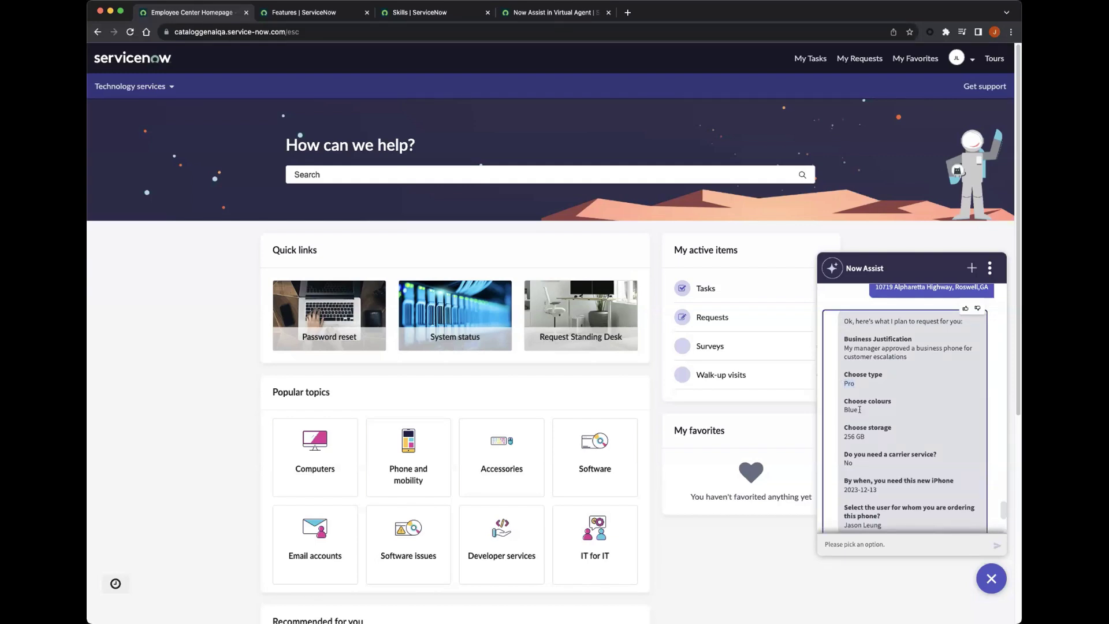
{"action": "double_click", "coordinate": [847, 409]}
{"action": "scroll", "coordinate": [896, 438], "scroll_direction": "down", "scroll_amount": 4}
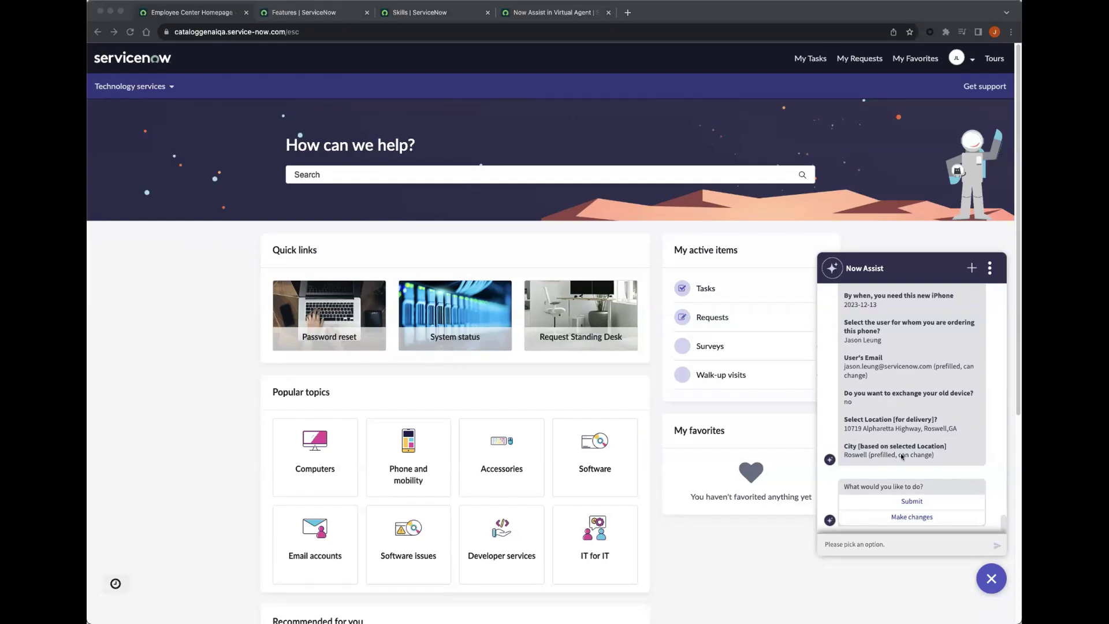
{"action": "scroll", "coordinate": [891, 411], "scroll_direction": "up", "scroll_amount": 3}
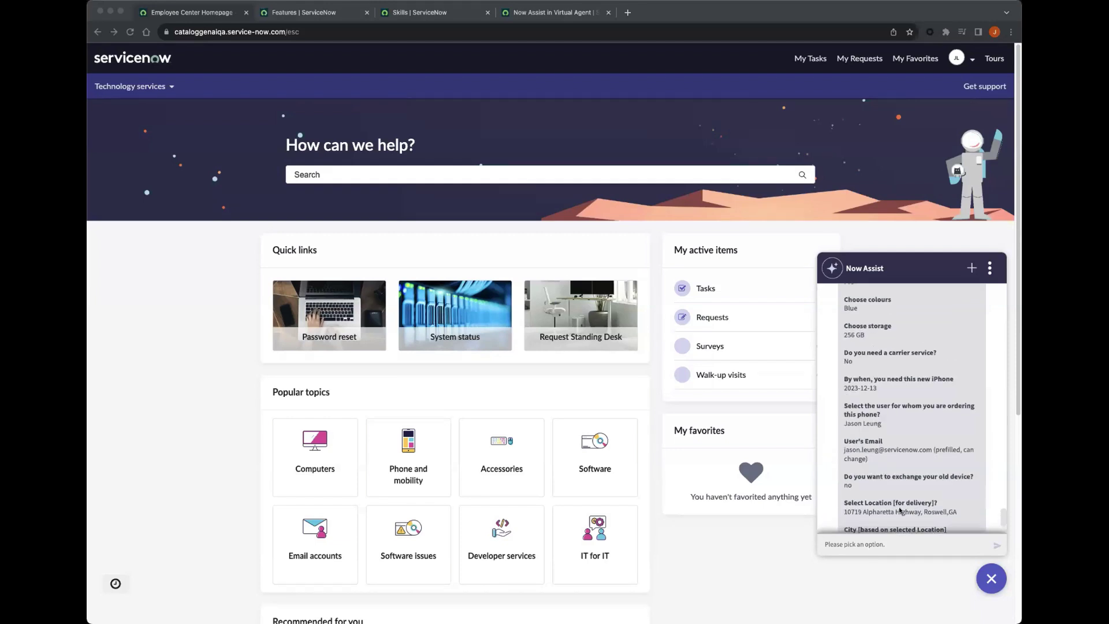
{"action": "scroll", "coordinate": [900, 505], "scroll_direction": "down", "scroll_amount": 4}
Change the request to a black iPhone 15 Pro Max with 512 GB and review the updated plan.
{"action": "left_click", "coordinate": [914, 519]}
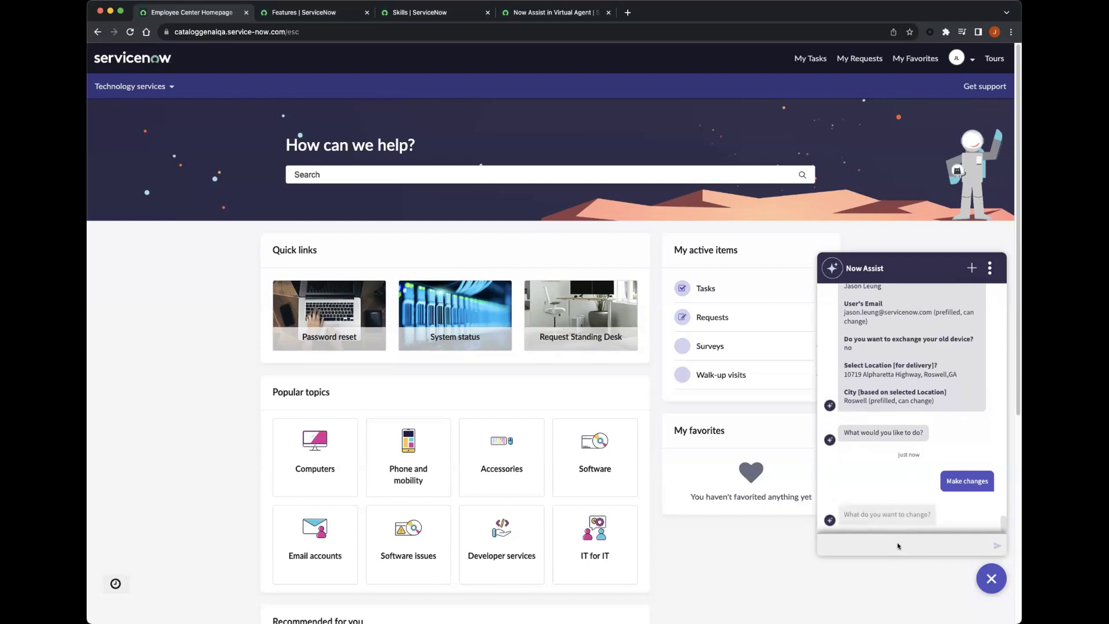
{"action": "type", "text": "Actually I need the max amount of space and also a different color. Lets go with black pro max please"}
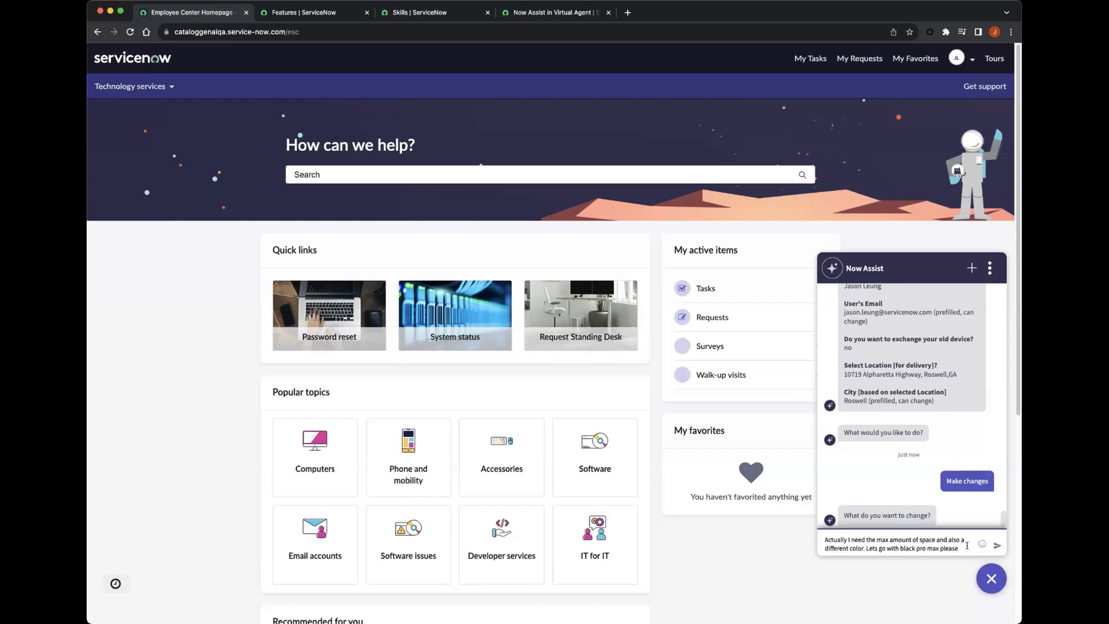
{"action": "key", "text": "Return"}
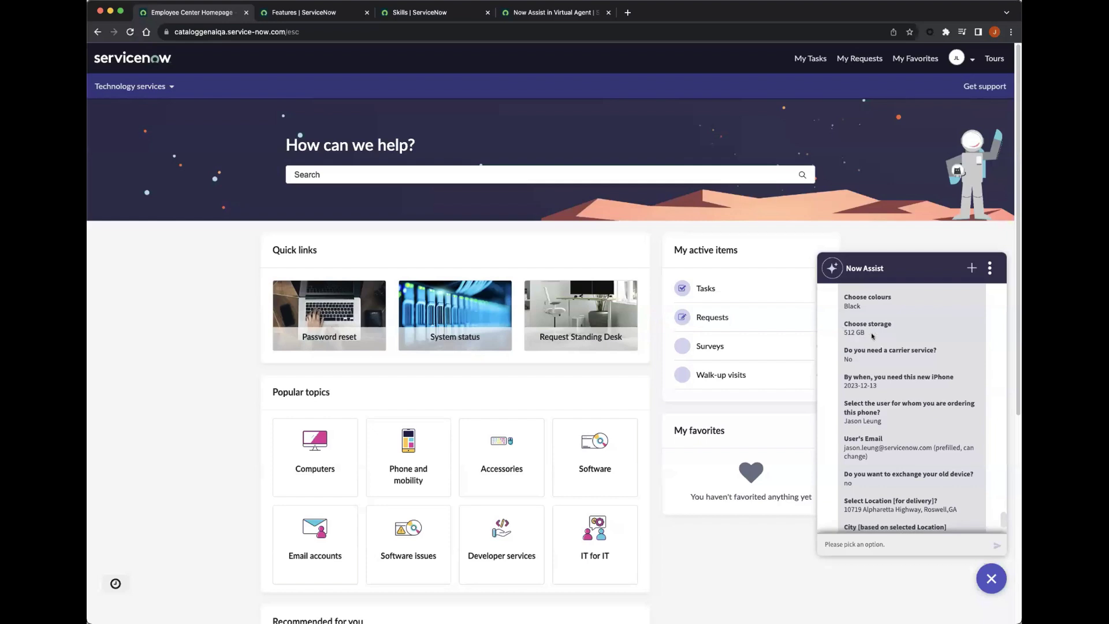
{"action": "scroll", "coordinate": [870, 340], "scroll_direction": "up", "scroll_amount": 3}
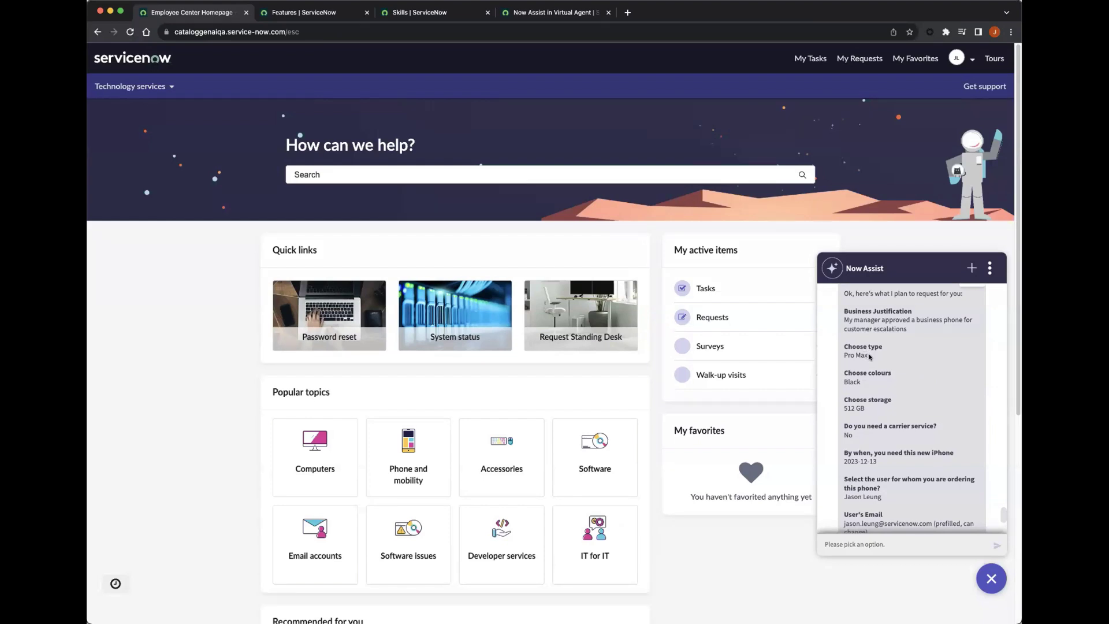
{"action": "scroll", "coordinate": [890, 416], "scroll_direction": "down", "scroll_amount": 5}
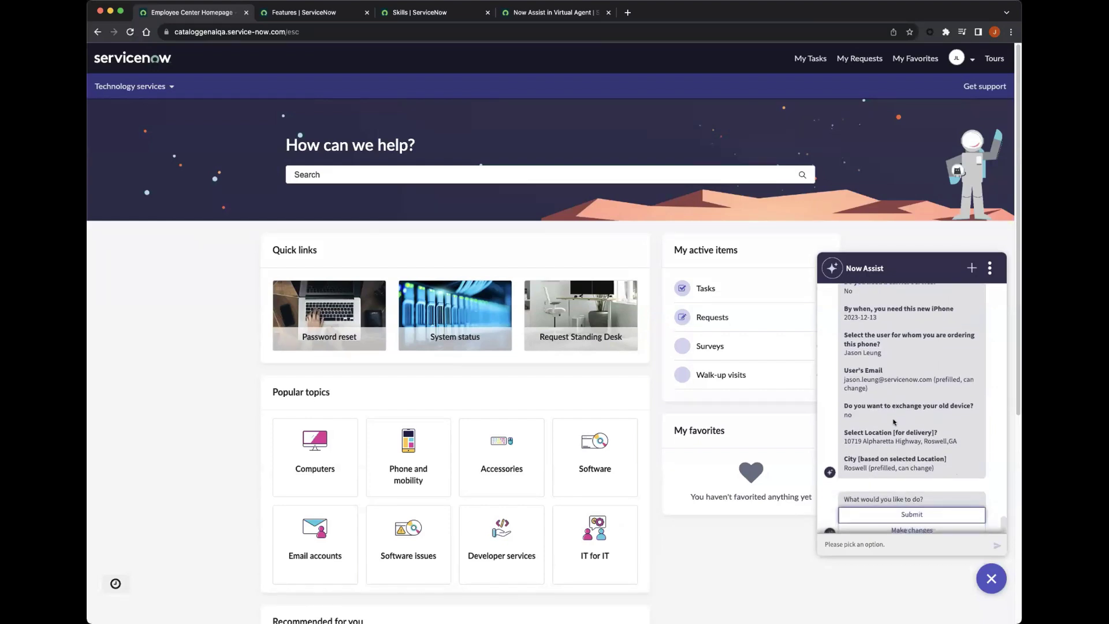
{"action": "scroll", "coordinate": [921, 467], "scroll_direction": "down", "scroll_amount": 1}
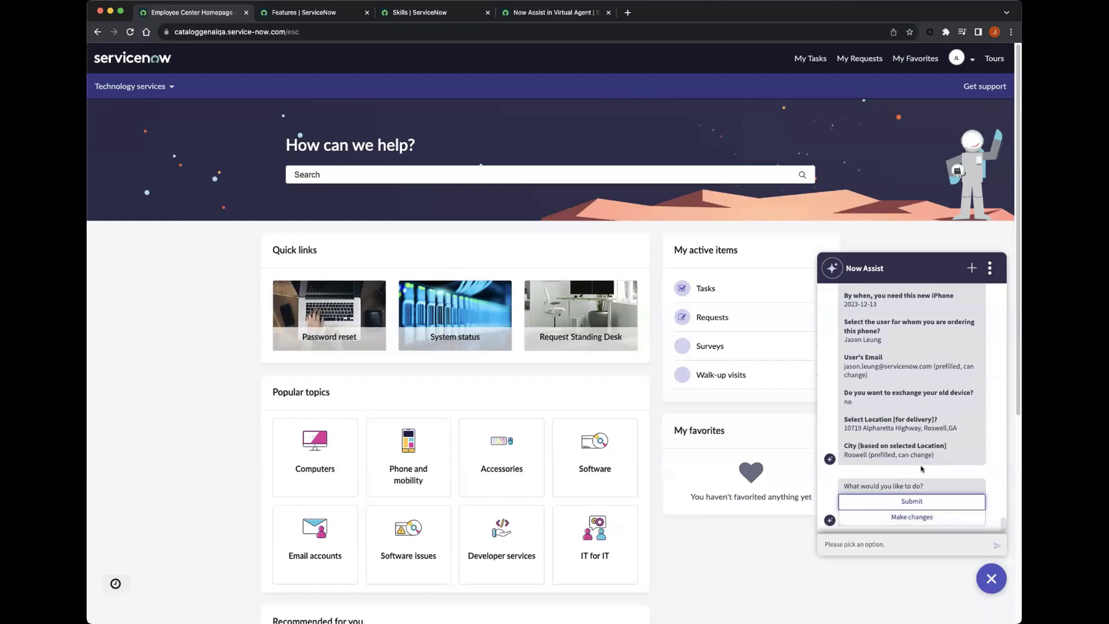
Submit the revised Pro Max, Black, 512 GB iPhone request in the Now Assist chat.
{"action": "left_click", "coordinate": [910, 502]}
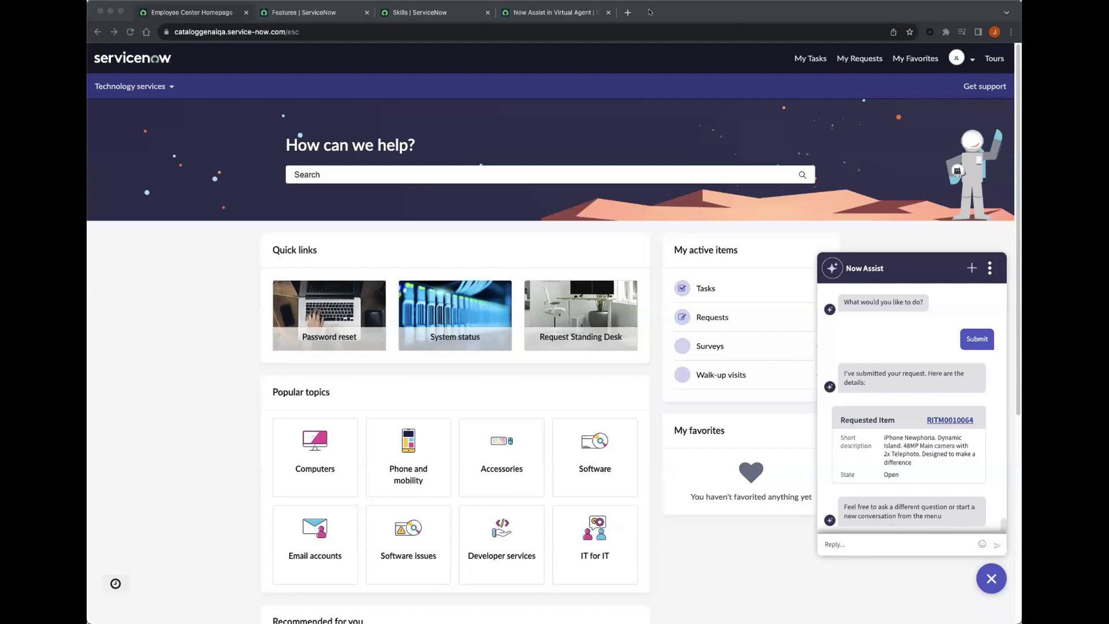
Return to the Now Assist in Virtual Agent setup's Review page.
{"action": "left_click", "coordinate": [572, 10]}
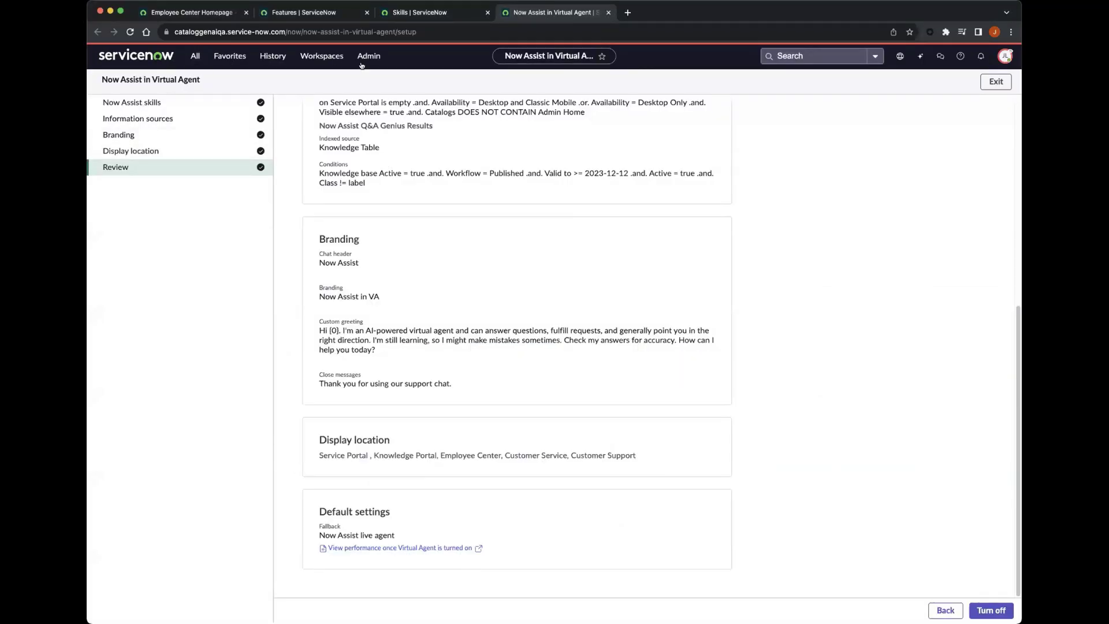
Show Now Assist Admin Settings > Account and highlight the data-sharing explanation text.
{"action": "left_click", "coordinate": [303, 16]}
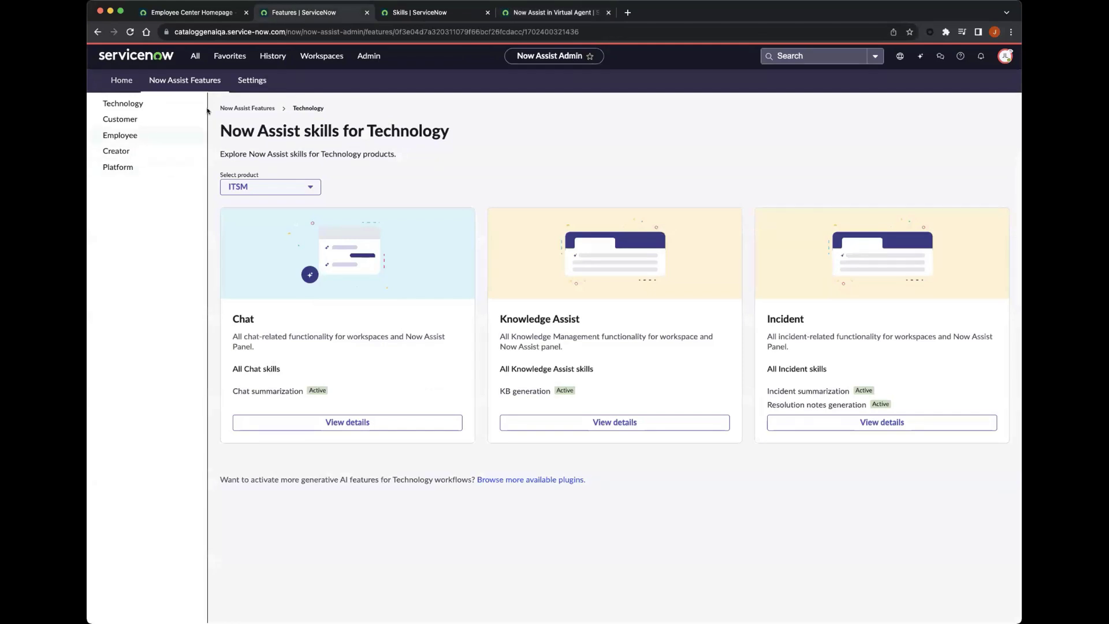
{"action": "left_click", "coordinate": [251, 81]}
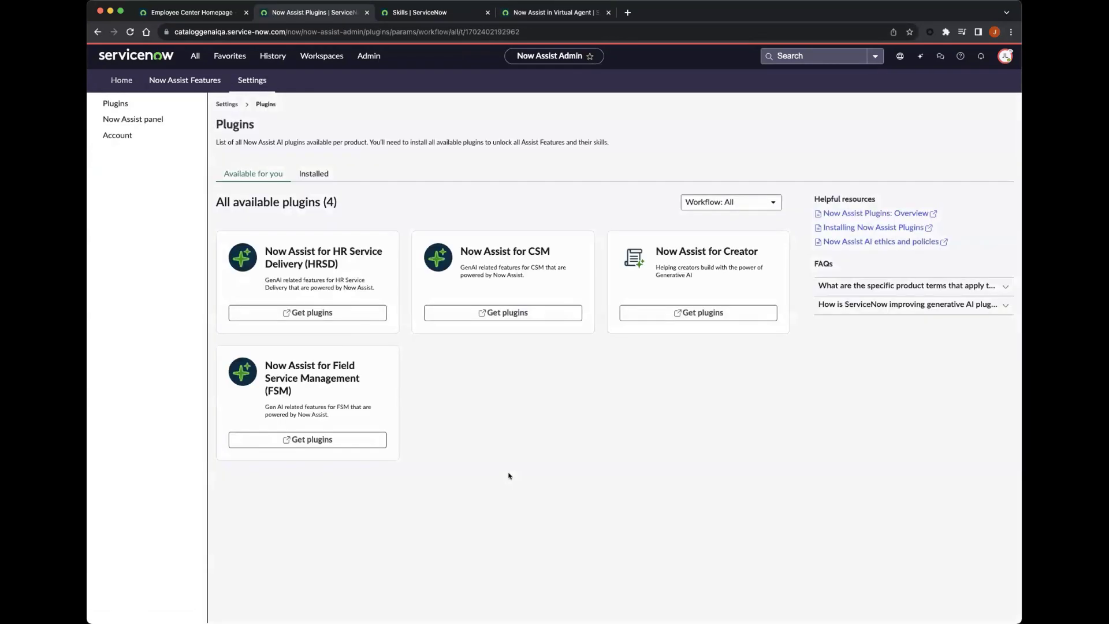
{"action": "left_click", "coordinate": [123, 137]}
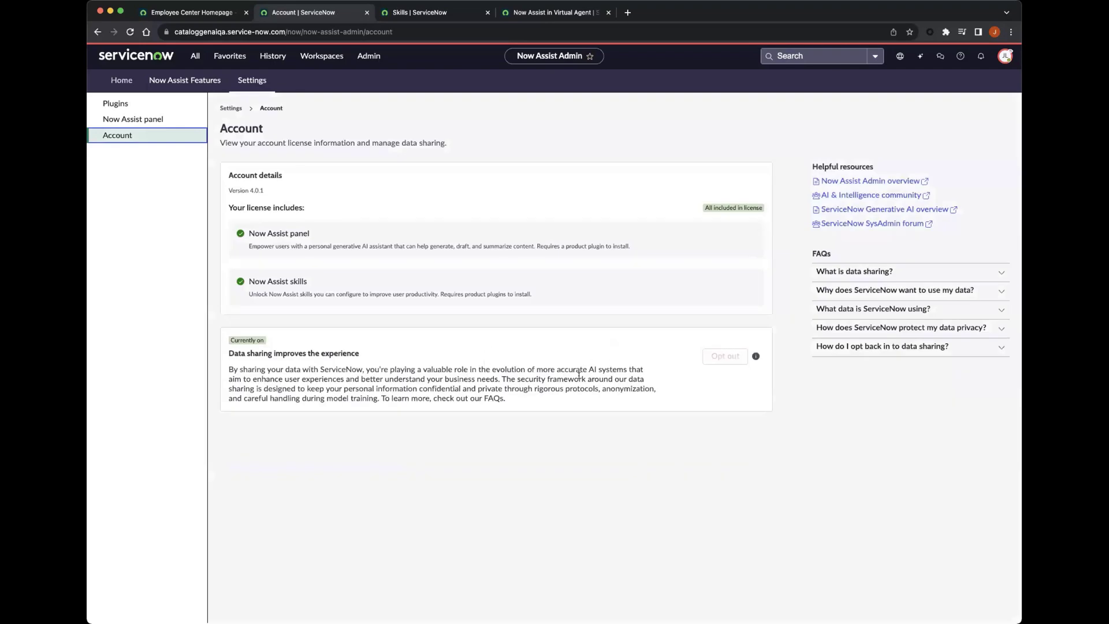
{"action": "left_click_drag", "start_coordinate": [226, 354], "coordinate": [525, 399]}
Clear the highlight on the data-sharing explanation text.
{"action": "left_click", "coordinate": [525, 395]}
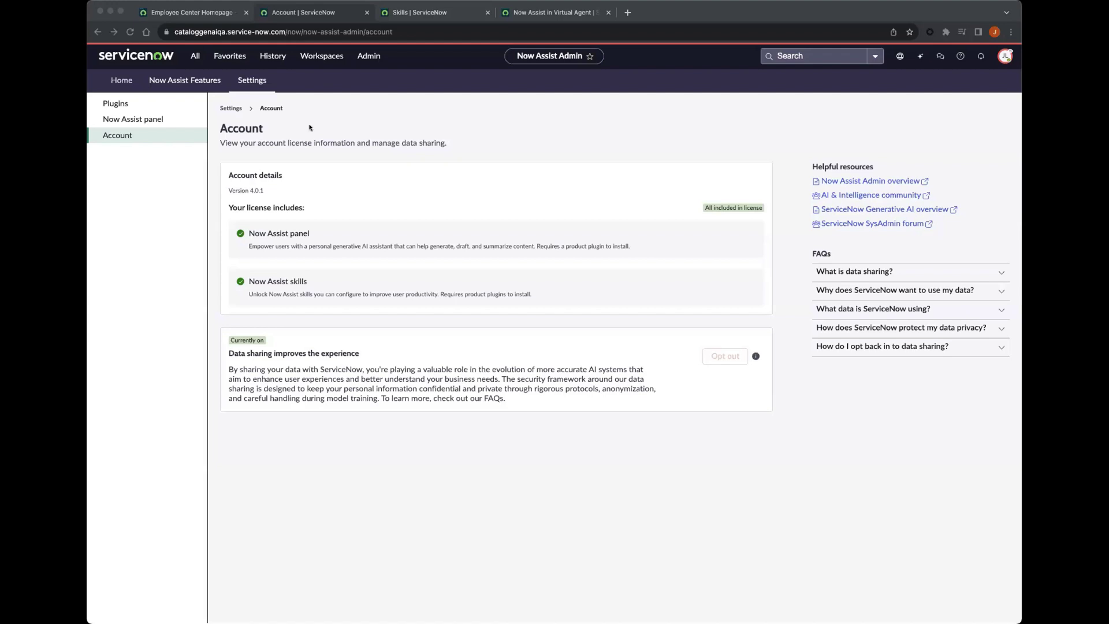
Open incident INC0010324 in the workspace and generate its Now Assist summary.
{"action": "left_click", "coordinate": [439, 13]}
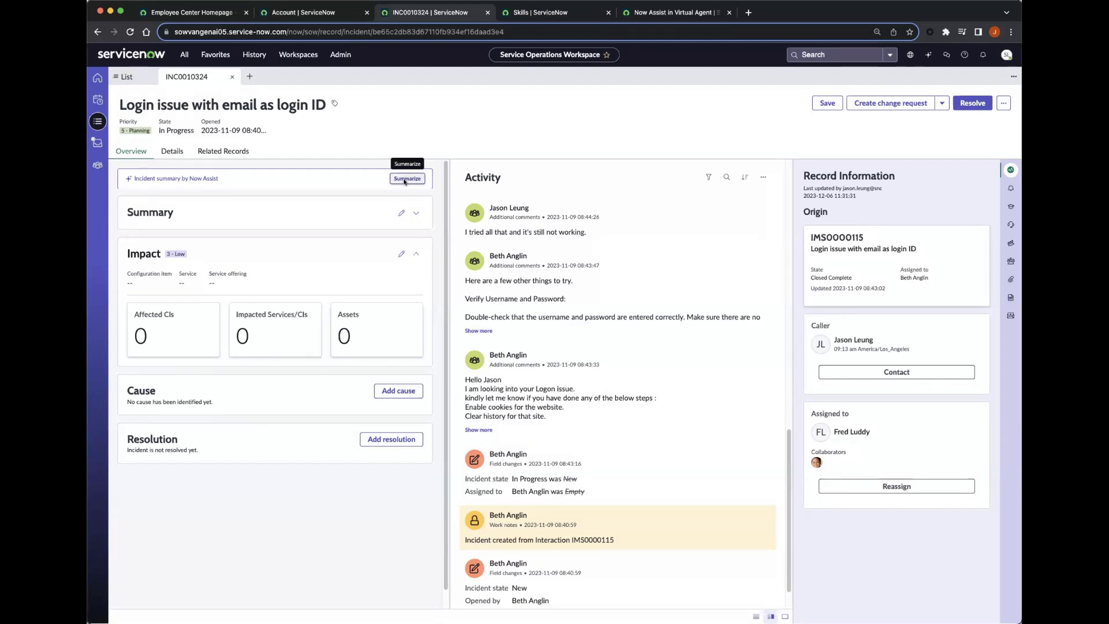
{"action": "left_click", "coordinate": [405, 179]}
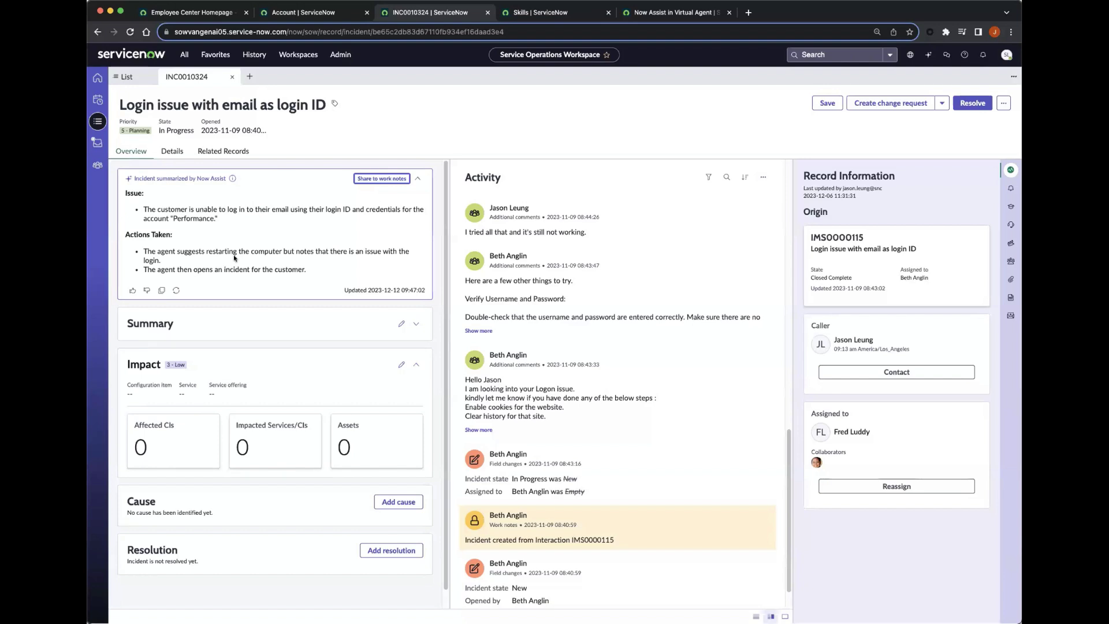
{"action": "left_click", "coordinate": [172, 152]}
{"action": "left_click", "coordinate": [965, 104]}
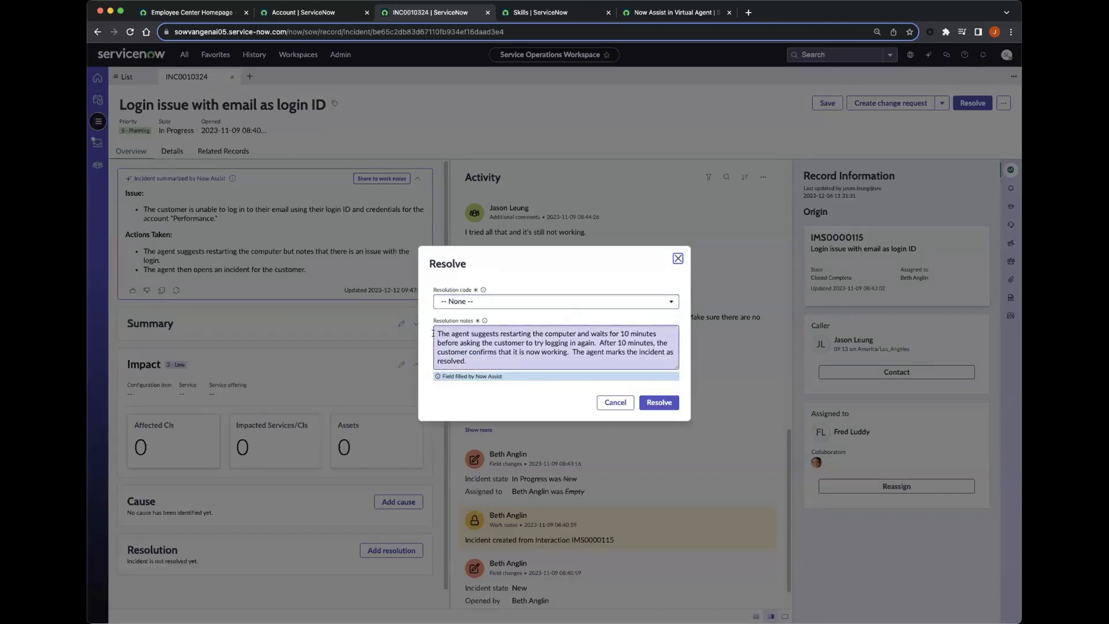
{"action": "triple_click", "coordinate": [475, 363]}
{"action": "left_click", "coordinate": [487, 362]}
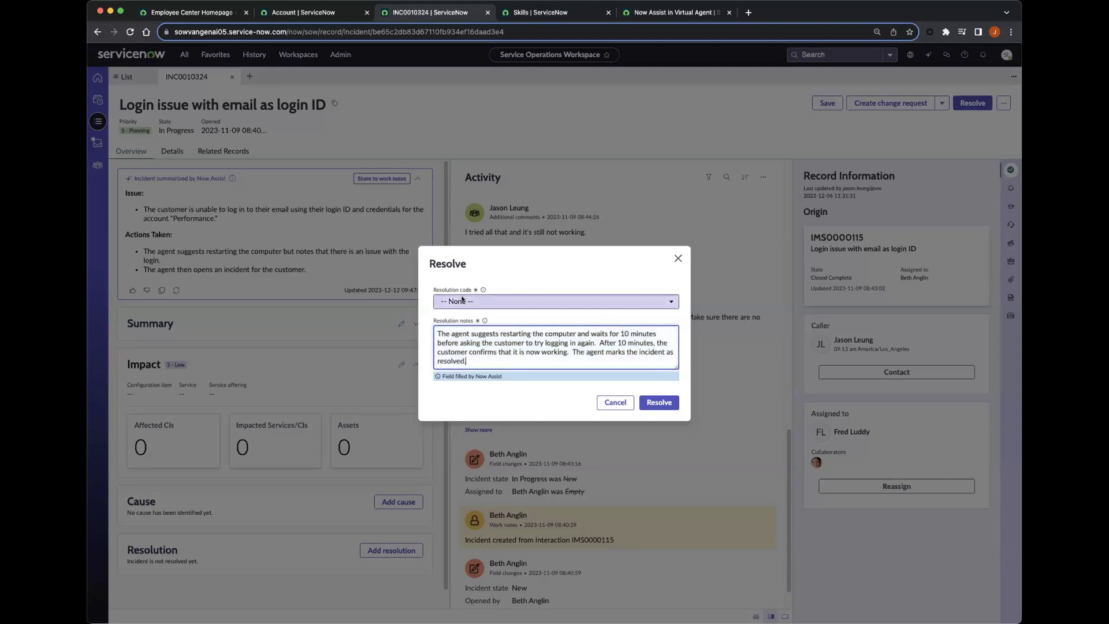
{"action": "left_click", "coordinate": [525, 311]}
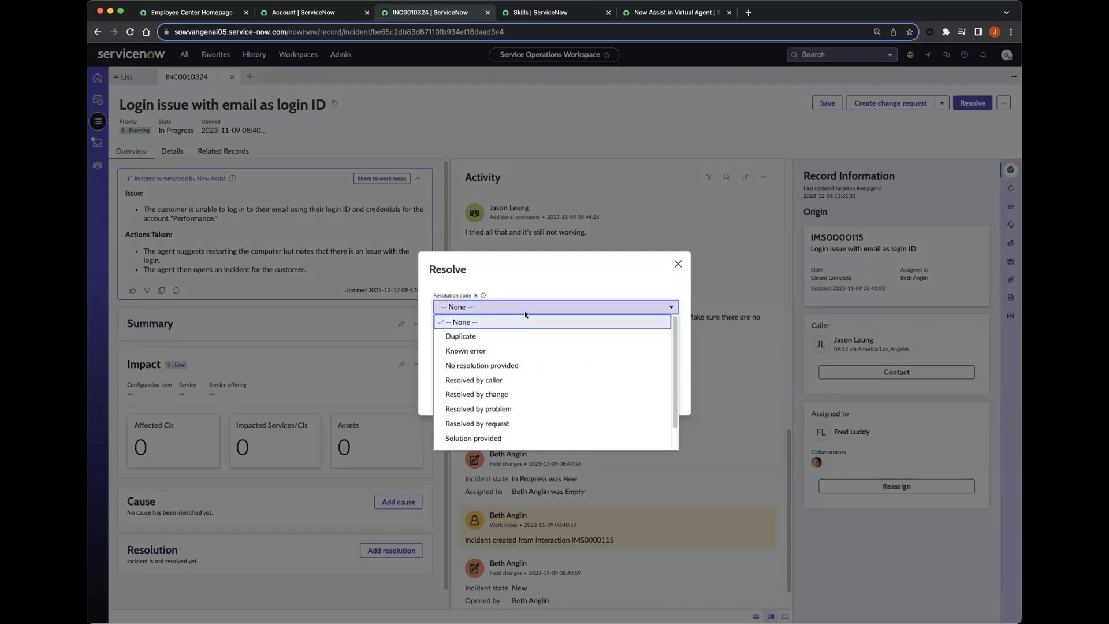
{"action": "left_click", "coordinate": [542, 276]}
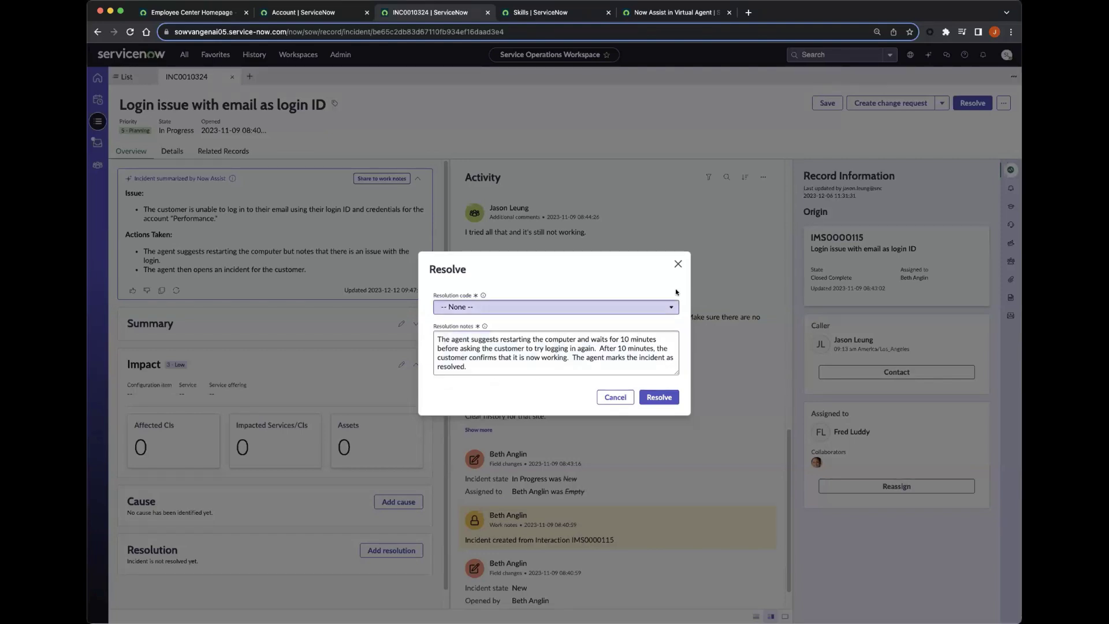
{"action": "left_click", "coordinate": [678, 264]}
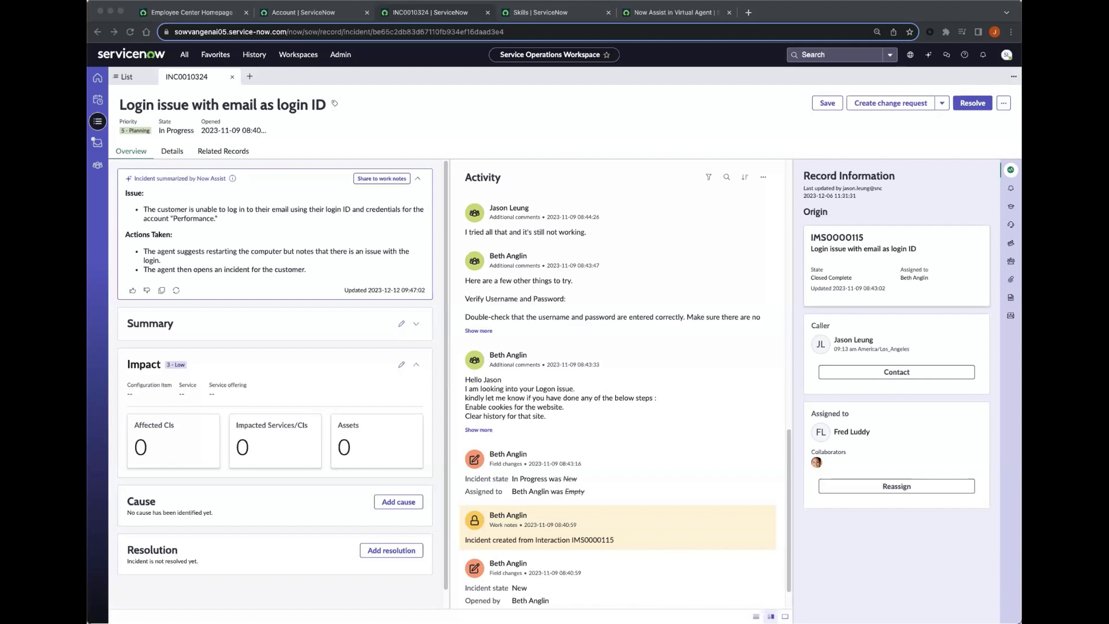
Bring the browser window back into focus.
{"action": "left_click", "coordinate": [808, 14]}
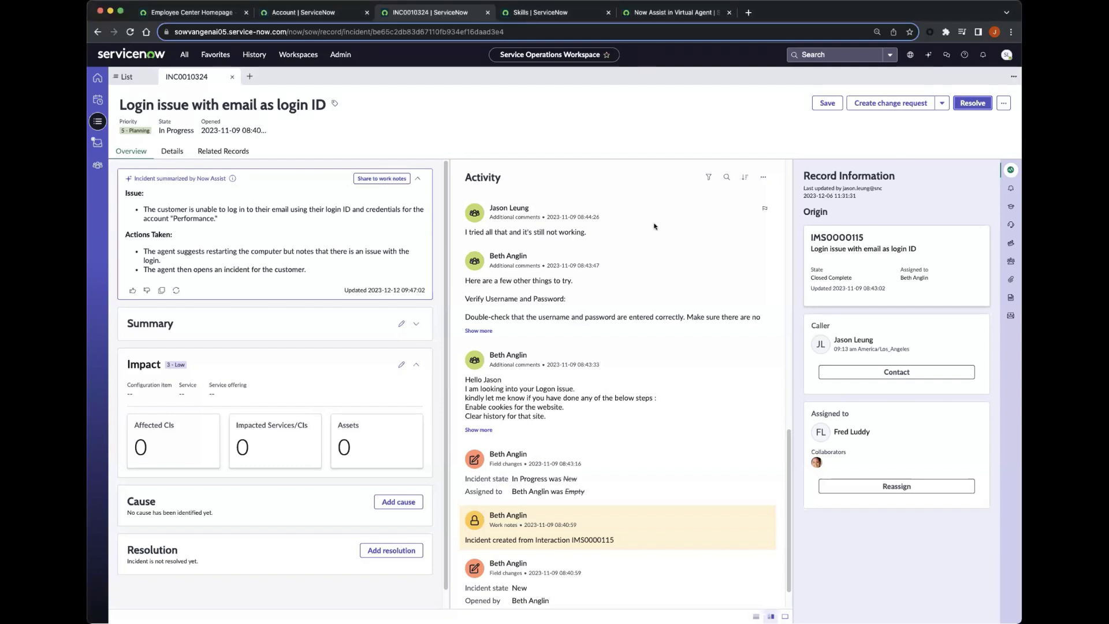